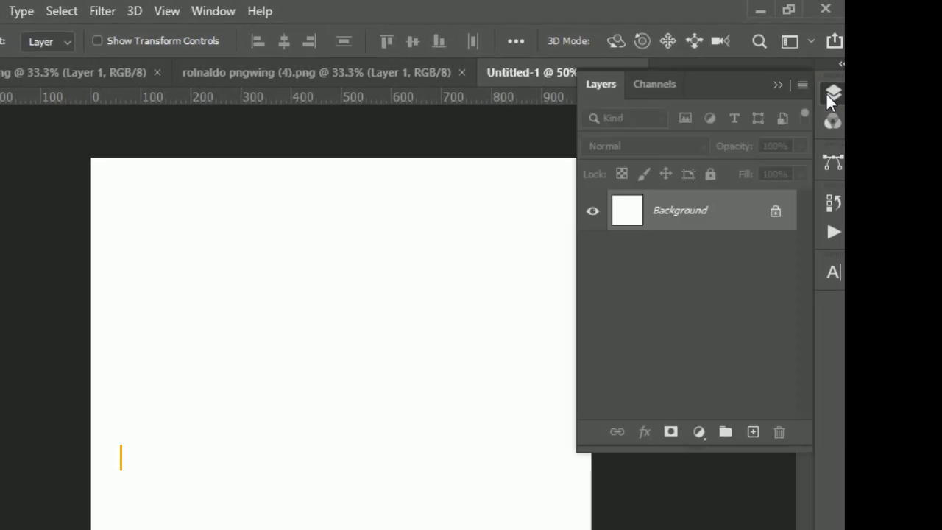
Add a Gradient fill layer above the Background using the Foreground to Background preset from Basics.
left_click(697, 429)
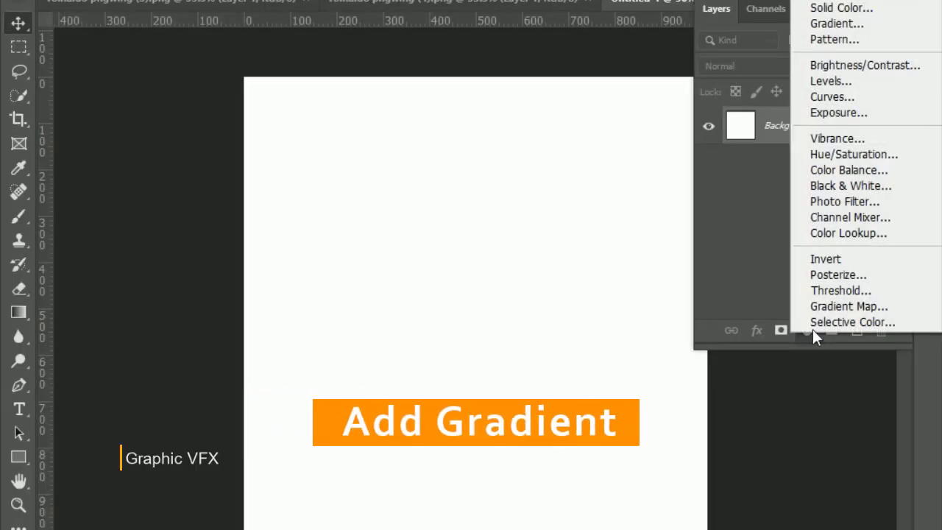
left_click(866, 24)
left_click(681, 71)
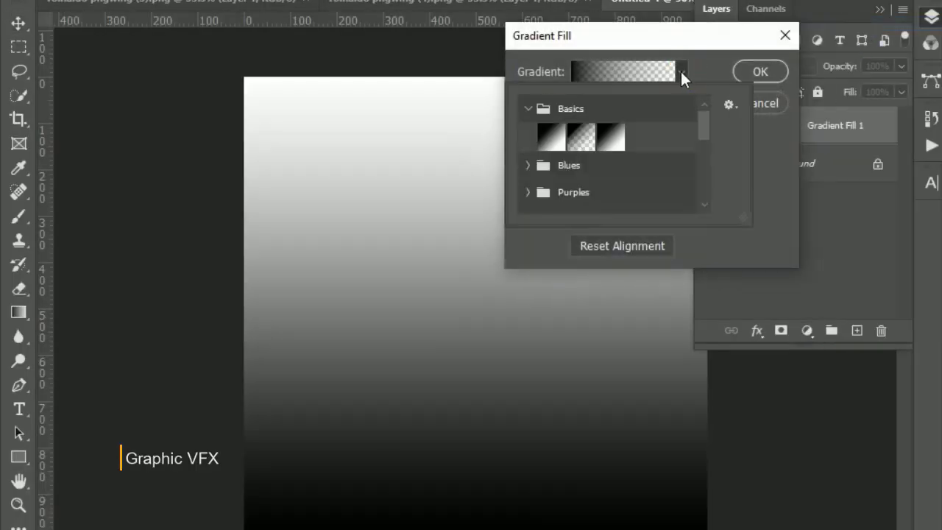
left_click(555, 144)
left_click(690, 45)
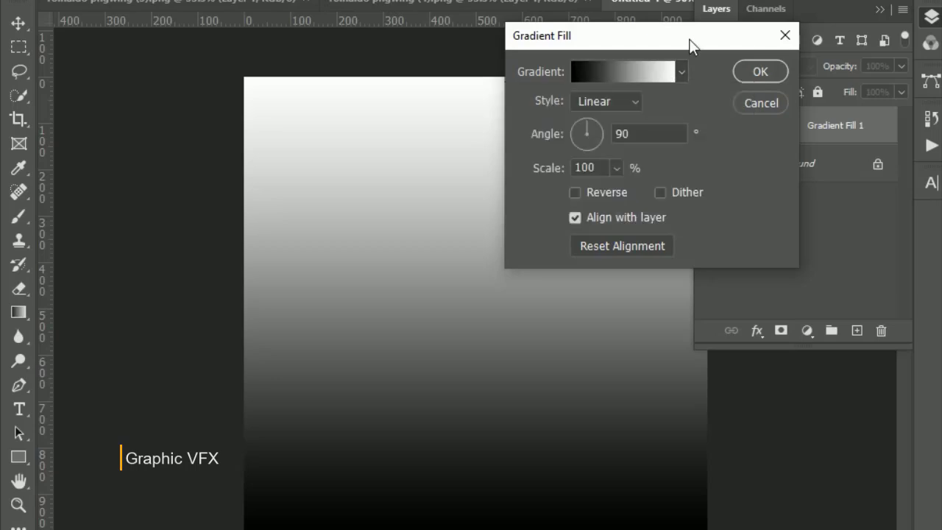
Recolour the gradient's black colour stop at location 0% to light grey c9c7c7.
left_click(613, 71)
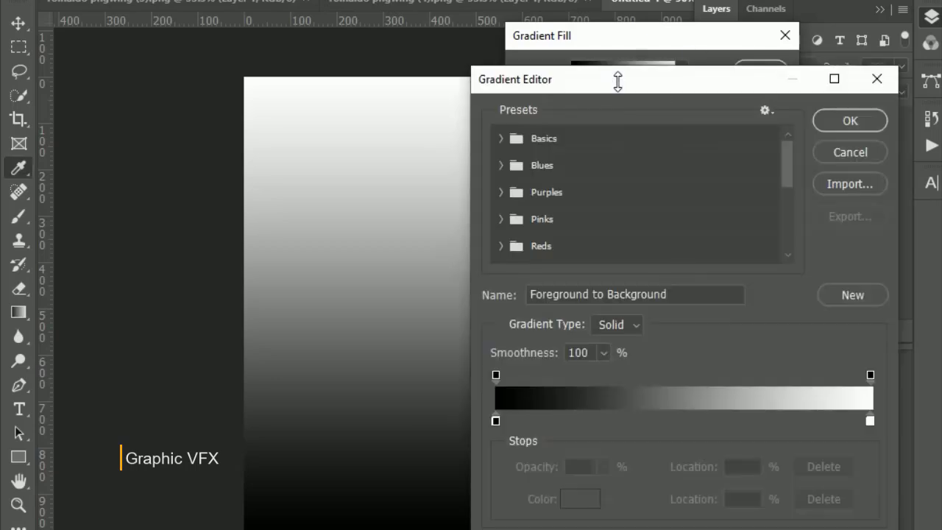
left_click(496, 420)
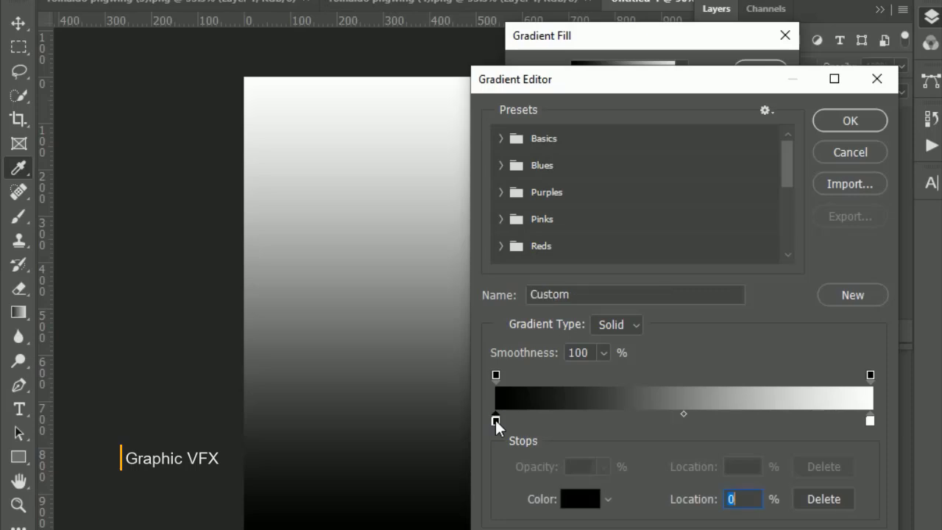
left_click(582, 505)
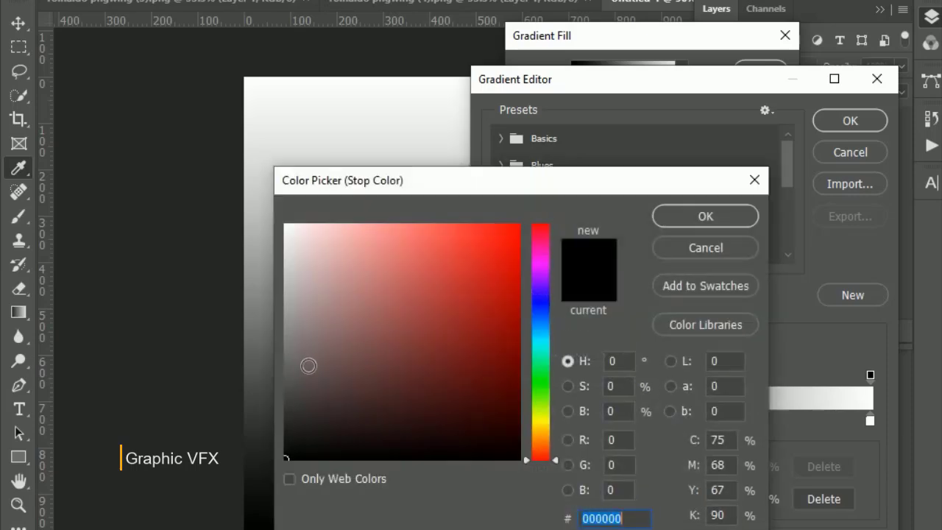
left_click(294, 292)
left_click(291, 260)
left_click_drag(298, 268, 287, 274)
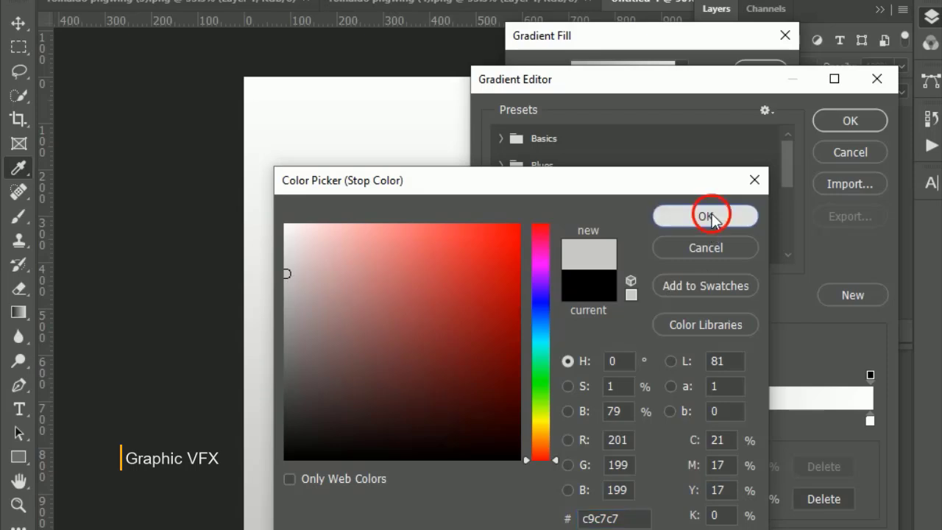
left_click(711, 213)
left_click(850, 121)
Make the gradient fill Radial and reversed with a scale of 177%, and accept the settings.
left_click(610, 102)
left_click(619, 134)
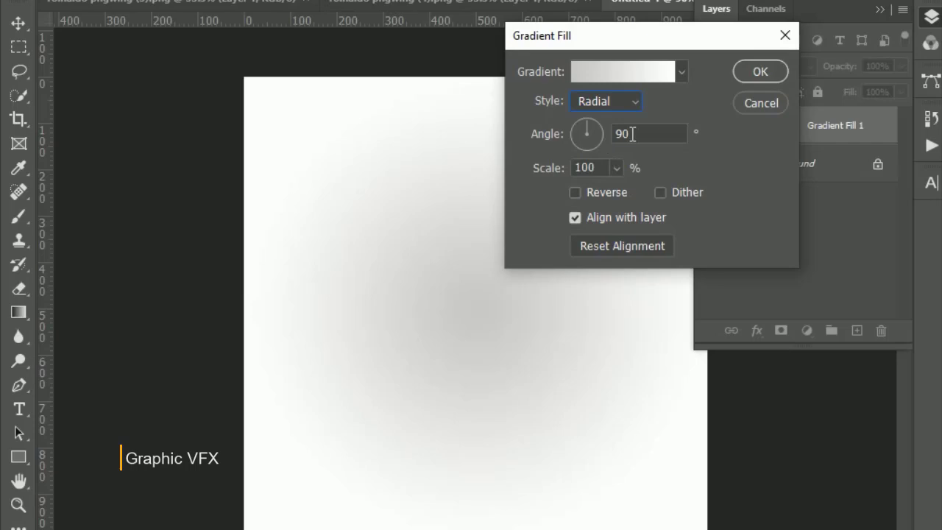
left_click(612, 193)
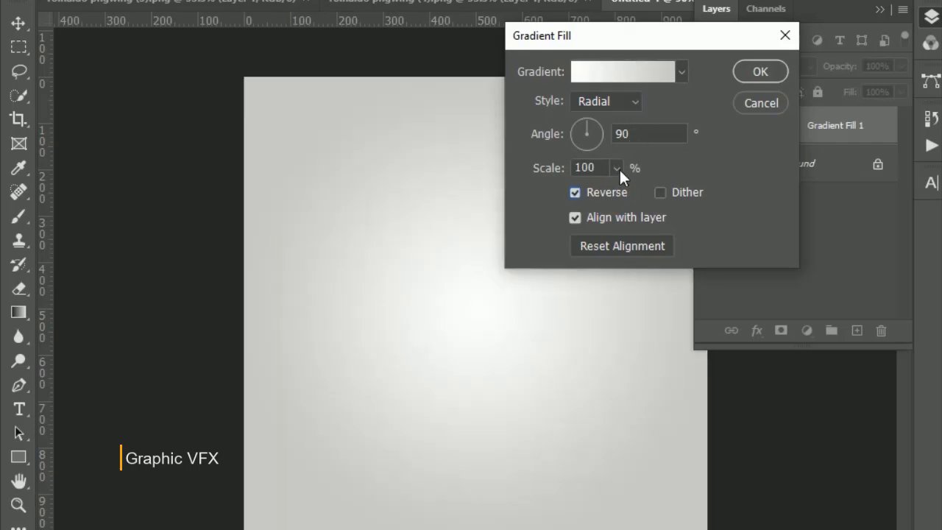
left_click(619, 168)
left_click_drag(619, 192, 623, 192)
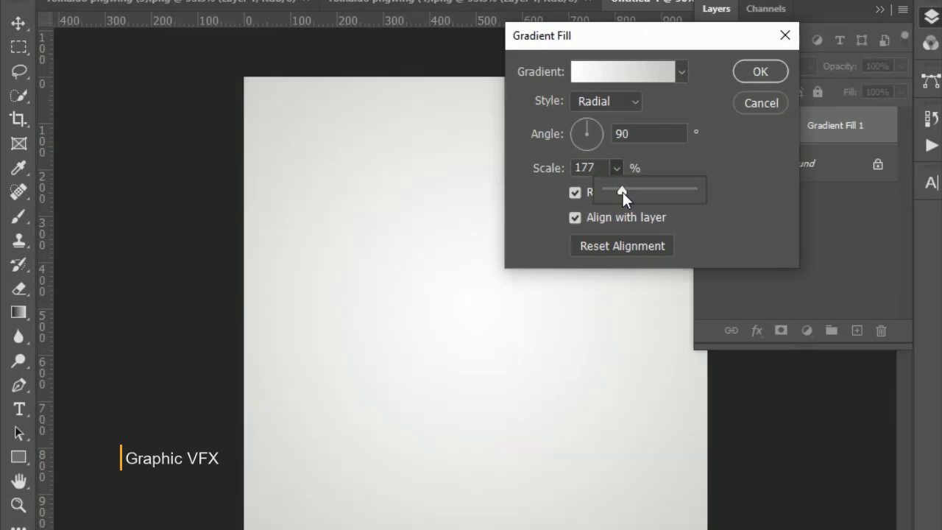
left_click(742, 73)
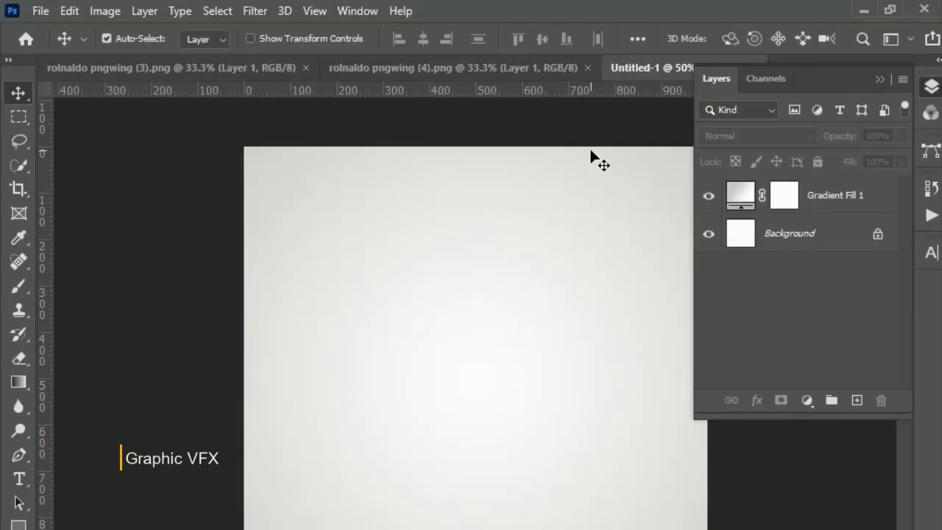
Copy the portrait from rolnaldo pngwing (4).png and the running player from rolnaldo pngwing (3).png into the Untitled-1 document.
left_click(526, 73)
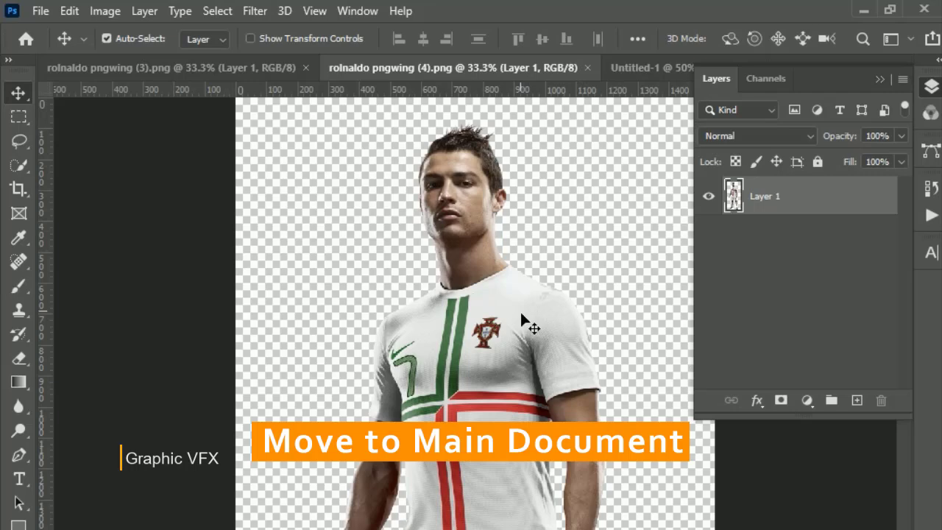
left_click_drag(503, 386, 488, 366)
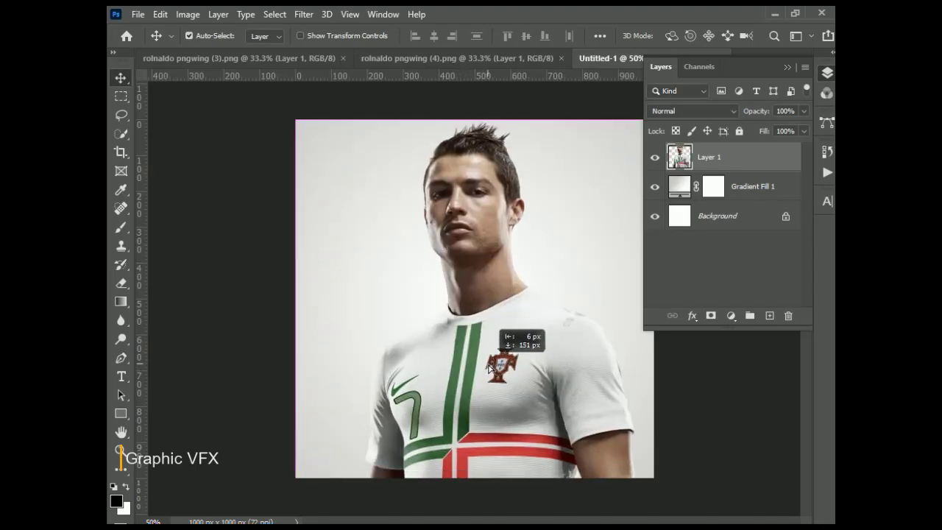
left_click(456, 59)
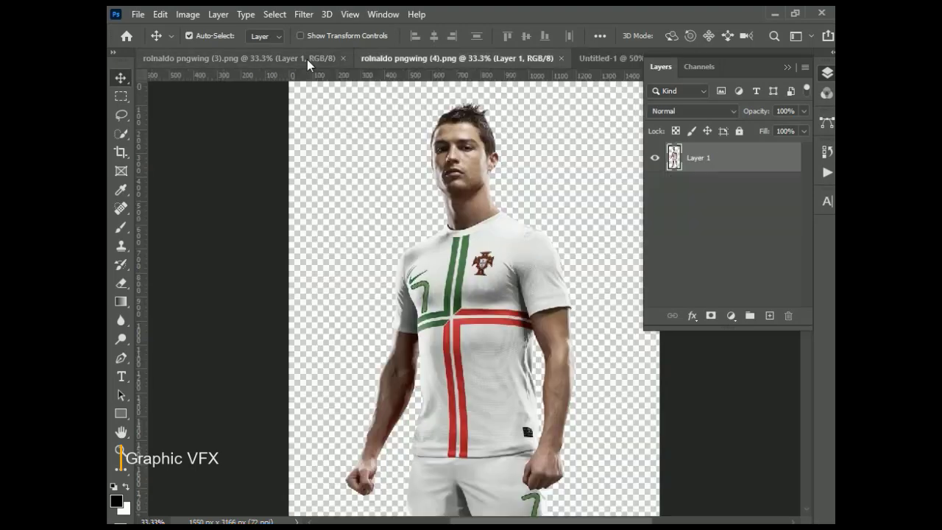
left_click(307, 59)
left_click_drag(505, 271, 495, 315)
left_click_drag(497, 273, 480, 318)
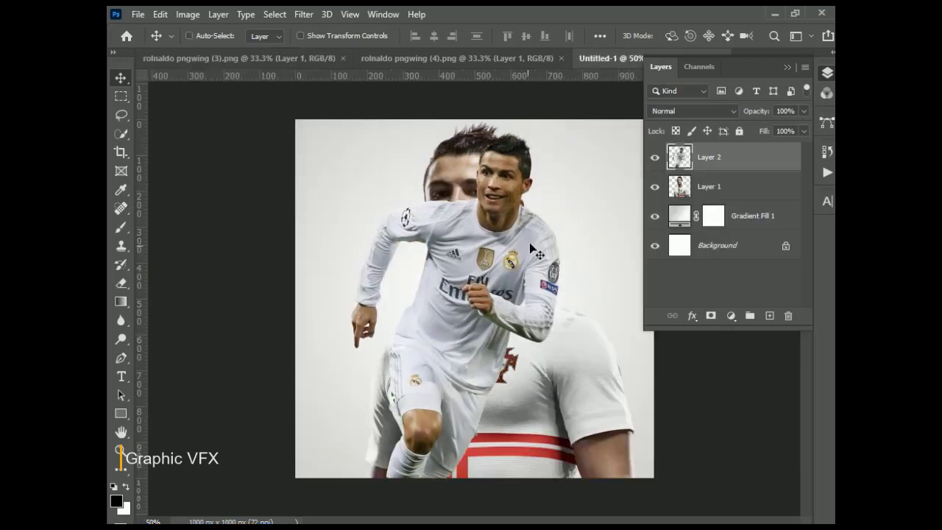
Scale down the running player on Layer 2 and position him over the portrait so his whole body fits the canvas.
key("ctrl+t")
left_click_drag(557, 123, 537, 217)
left_click_drag(450, 312, 488, 252)
key("Return")
Enlarge the portrait on Layer 1 to about 158% and position it so the face fills the canvas behind the running player.
left_click_drag(482, 173, 471, 183)
key("ctrl+t")
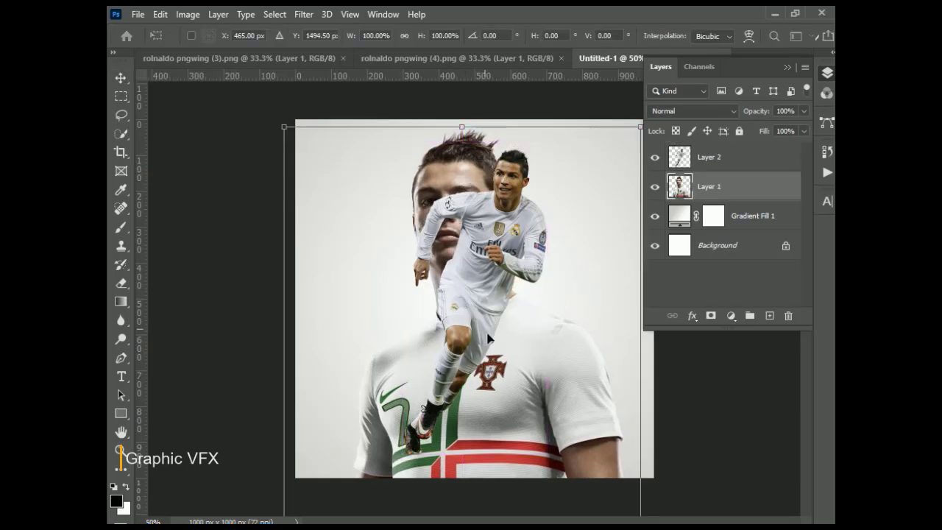
key("ctrl+minus")
key("ctrl+minus")
key("ctrl+minus")
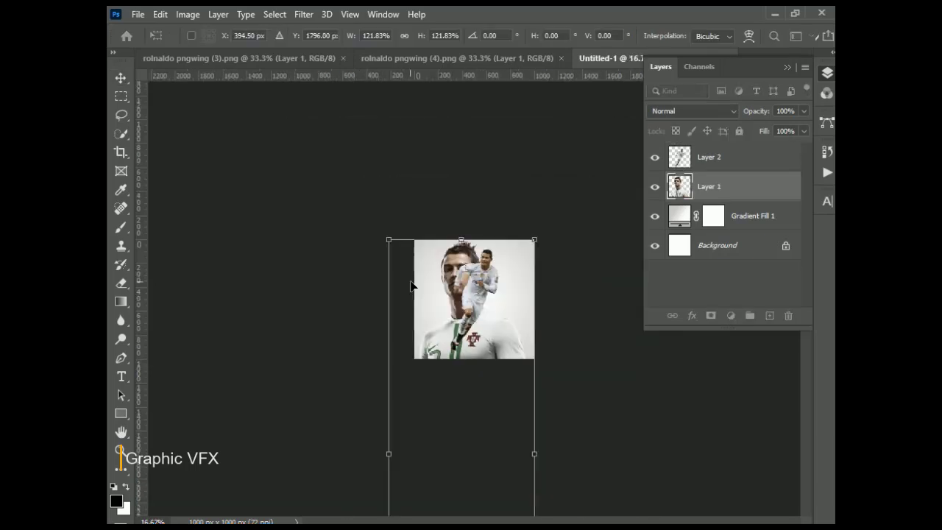
left_click_drag(397, 248, 249, 145)
left_click_drag(449, 289, 479, 418)
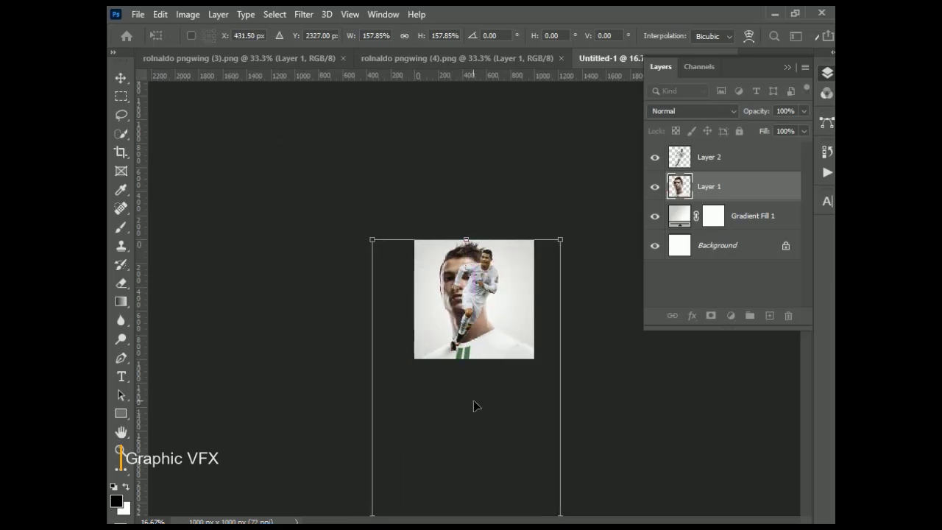
key("Return")
Add a layer mask to the portrait on Layer 1.
key("ctrl+plus")
key("ctrl+plus")
key("ctrl+plus")
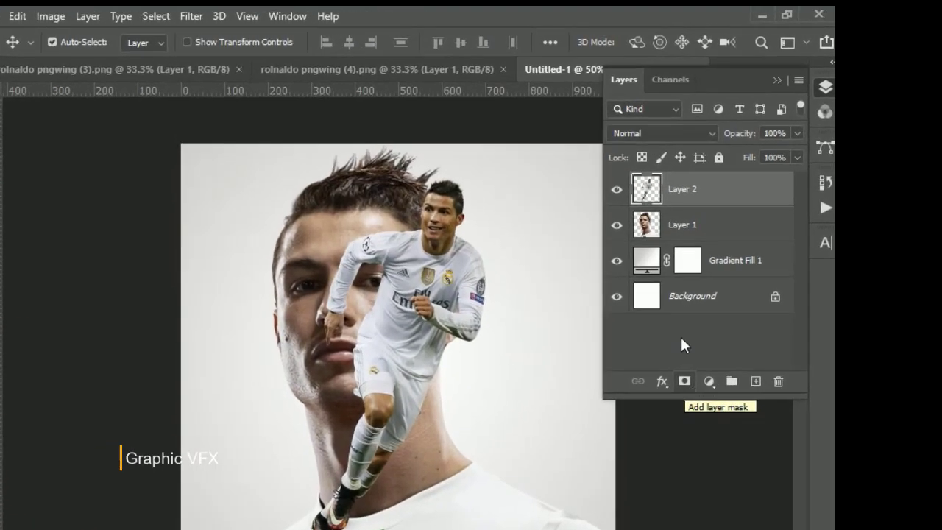
left_click(682, 224)
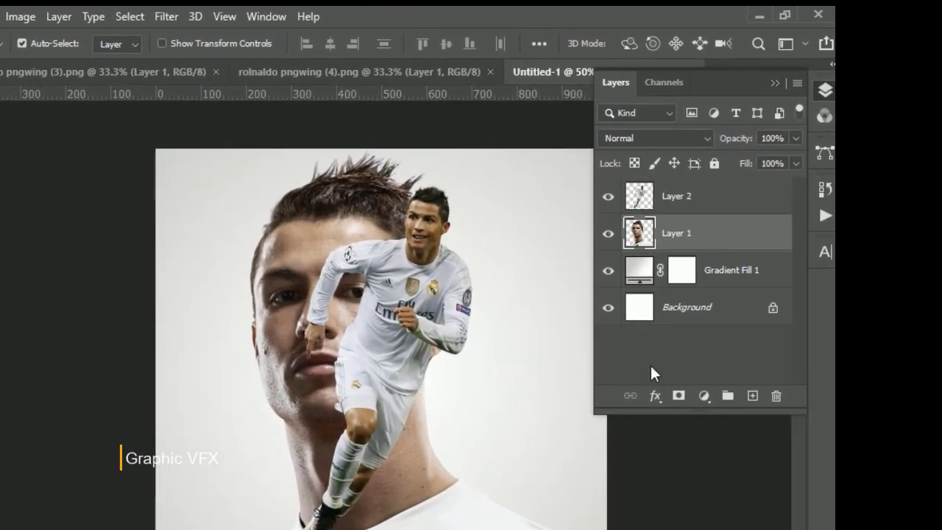
left_click(678, 395)
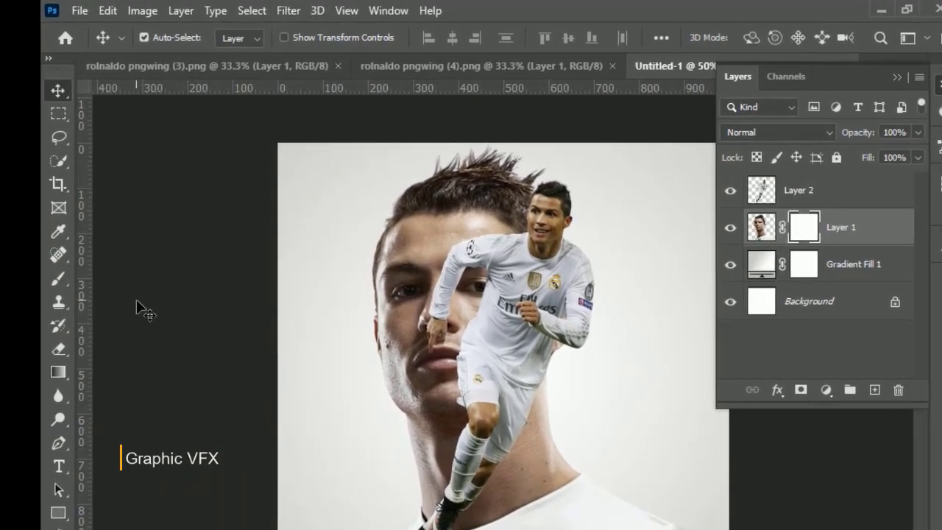
Paint black on the Layer 1 mask with a 250 px Hard Round brush to hide the shirt, shoulders and part of the neck.
left_click(60, 262)
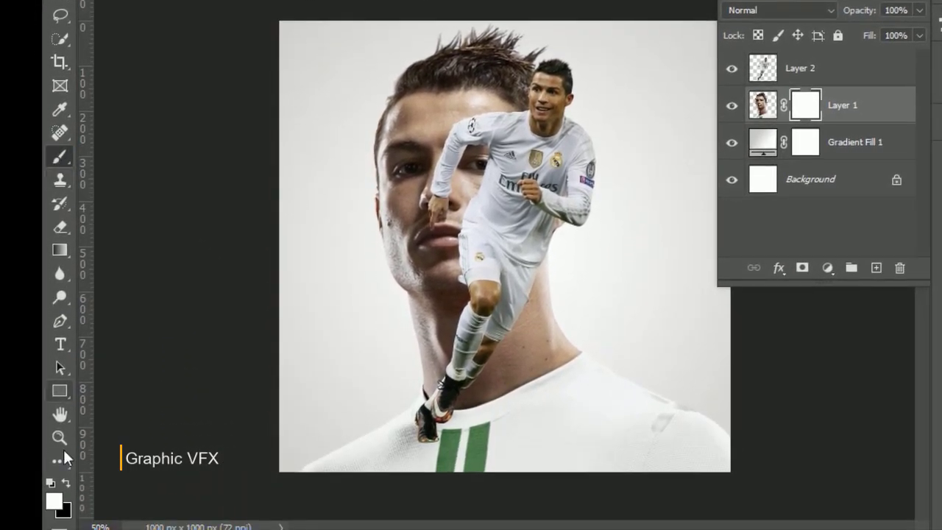
left_click(67, 482)
right_click(371, 155)
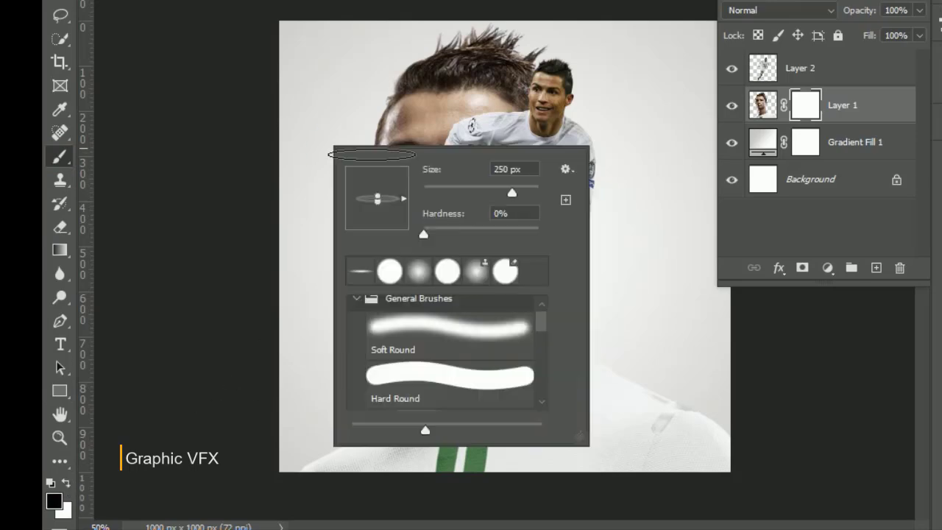
left_click(397, 278)
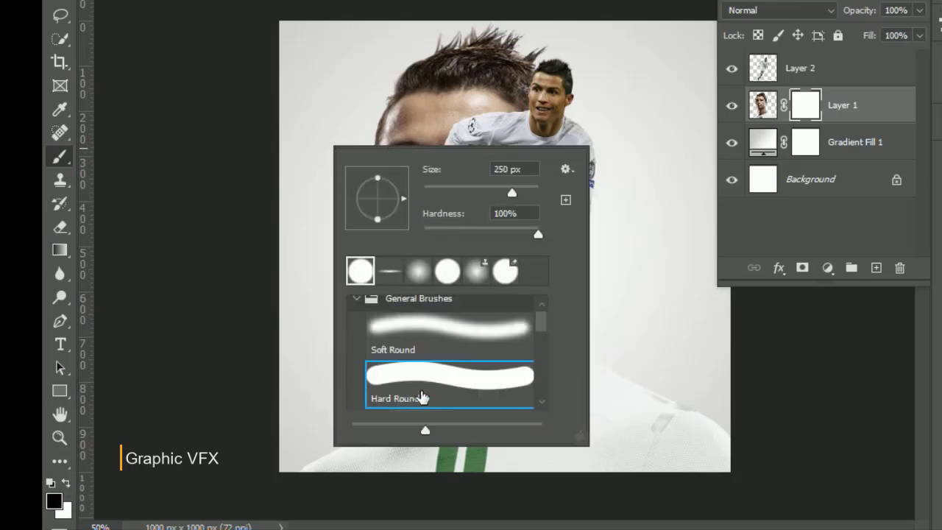
left_click(200, 205)
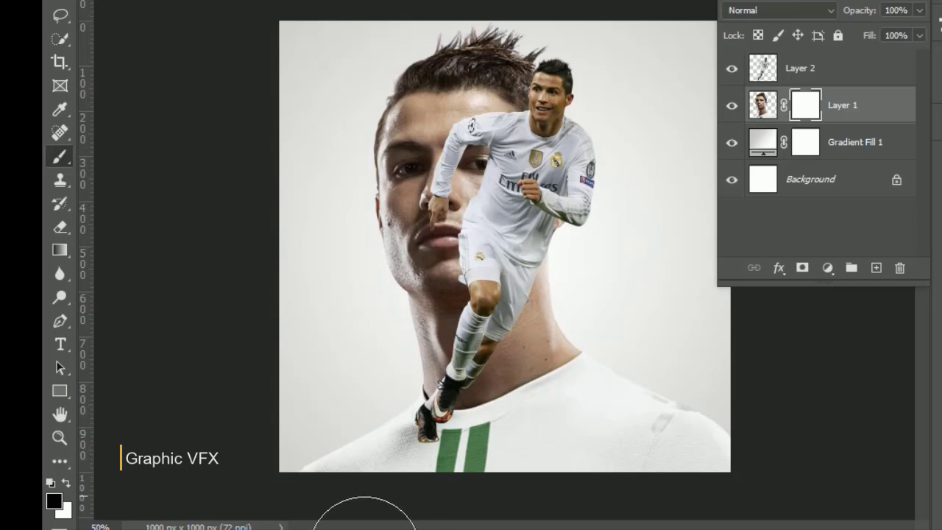
mouse_move(358, 528)
left_mouse_down()
mouse_move(427, 524)
mouse_move(419, 515)
mouse_move(436, 511)
mouse_move(427, 527)
mouse_move(425, 476)
mouse_move(435, 526)
mouse_move(512, 529)
mouse_move(552, 504)
mouse_move(615, 383)
mouse_move(635, 267)
mouse_move(656, 233)
mouse_move(633, 400)
mouse_move(762, 519)
left_mouse_up()
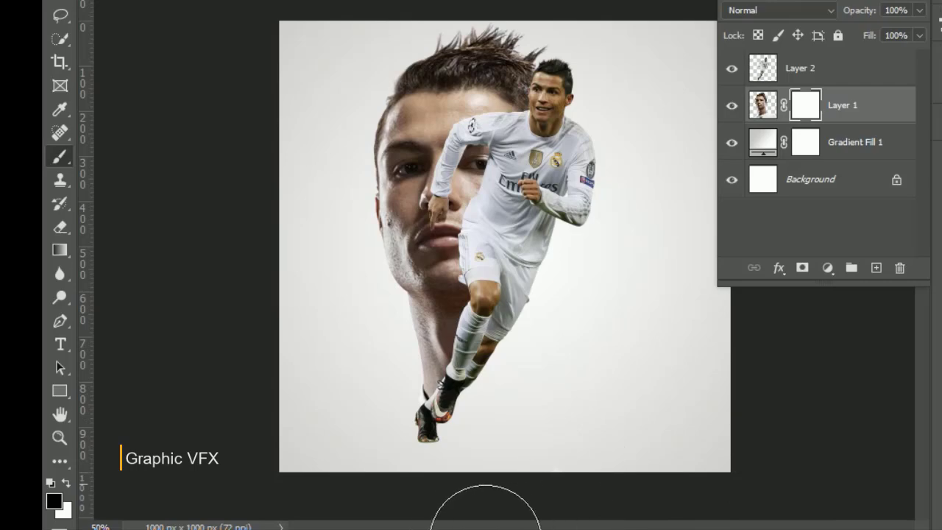
left_click_drag(435, 527, 393, 491)
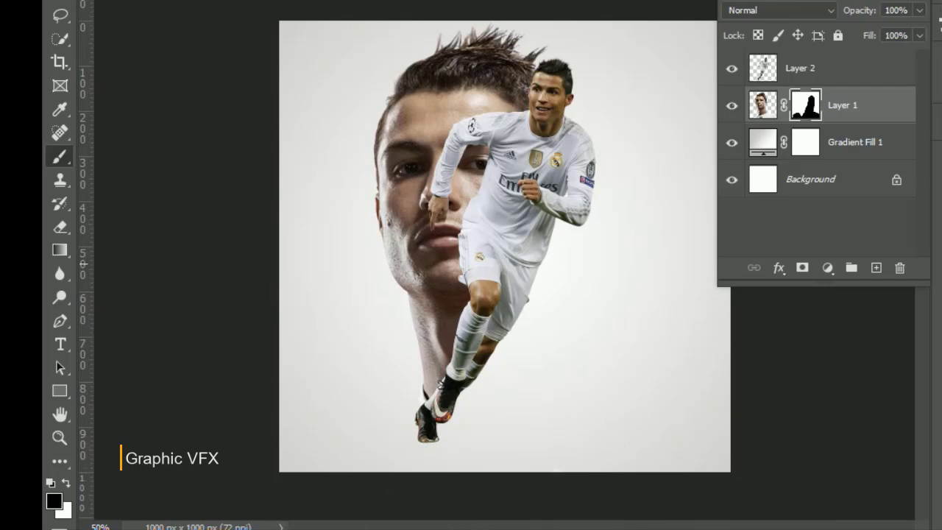
Add a Black & White adjustment above Layer 1 with default settings and clip it to the portrait.
key("ctrl+plus")
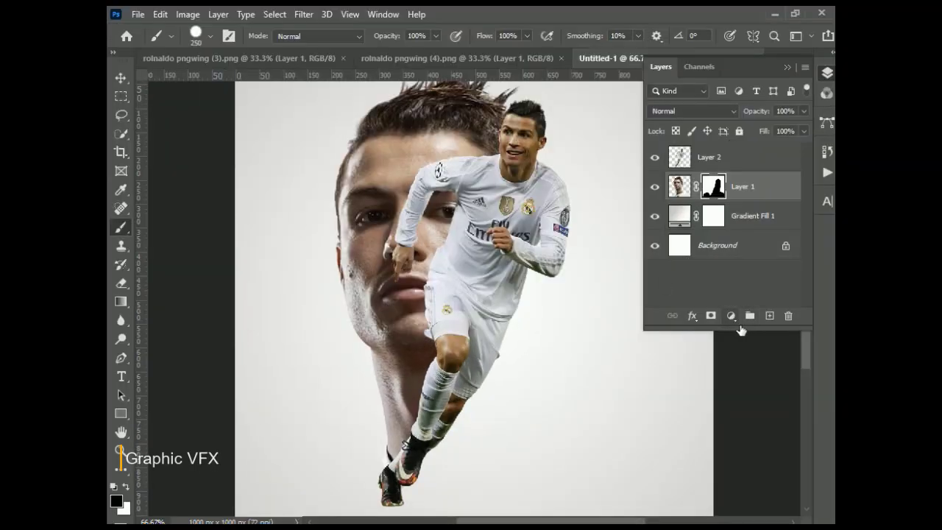
left_click(730, 317)
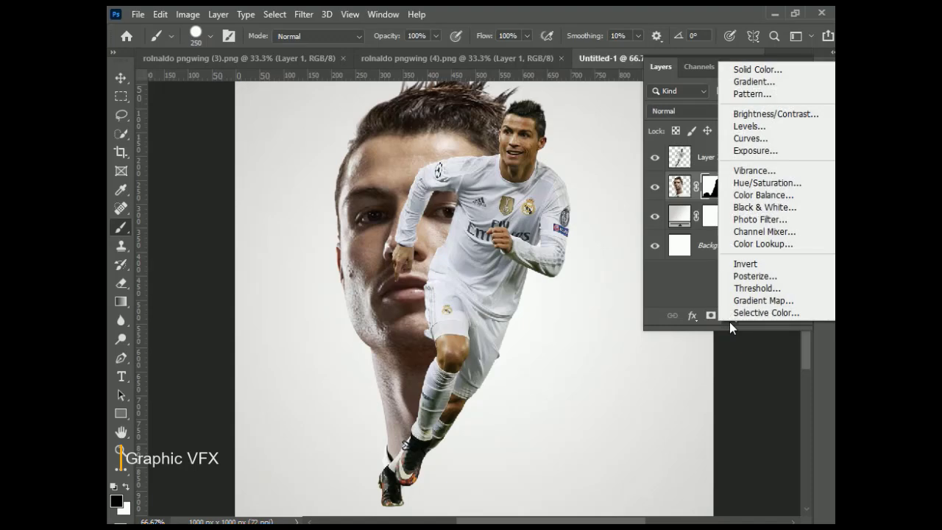
left_click(765, 208)
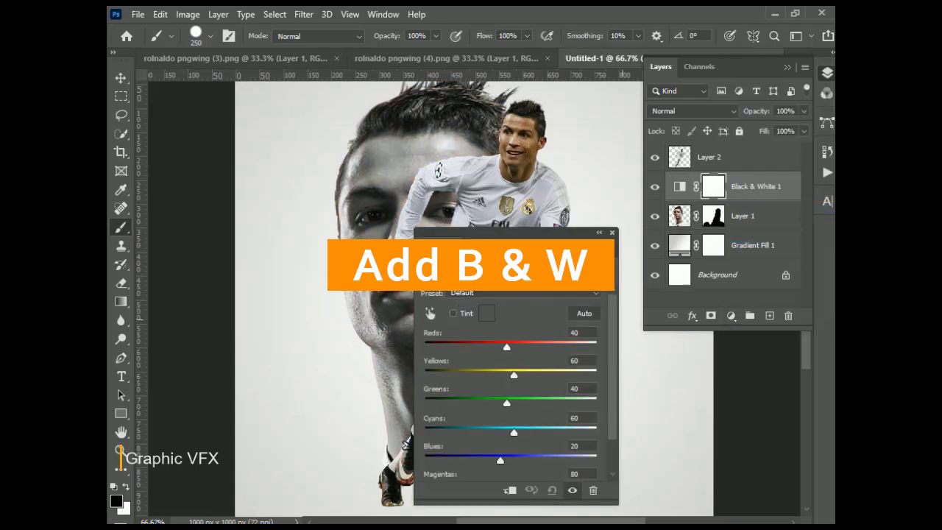
left_click(510, 491)
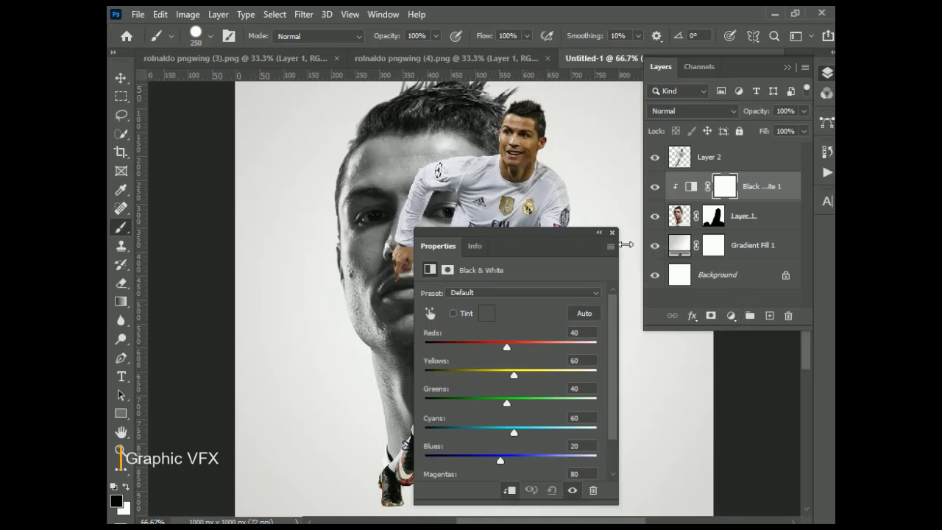
left_click(612, 233)
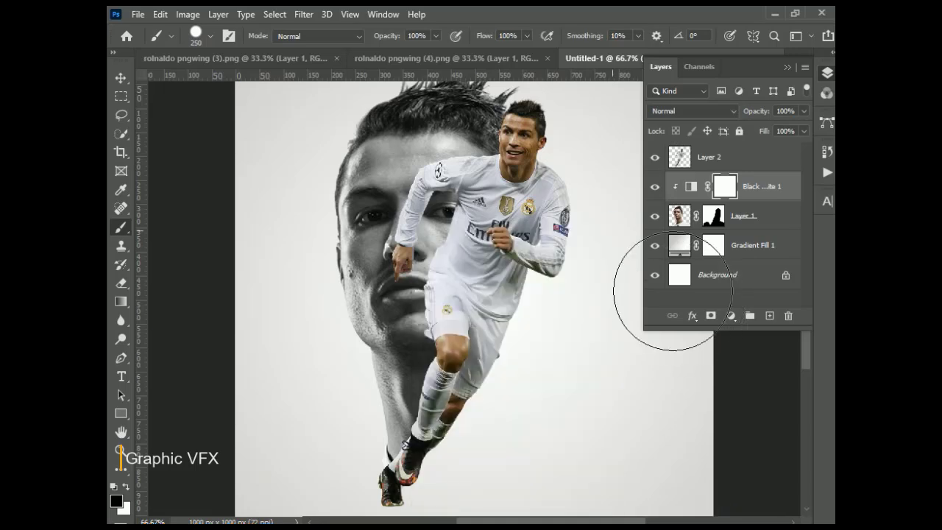
Add a Levels adjustment clipped to the portrait with input levels of 9, 1.65 and 228.
left_click(730, 315)
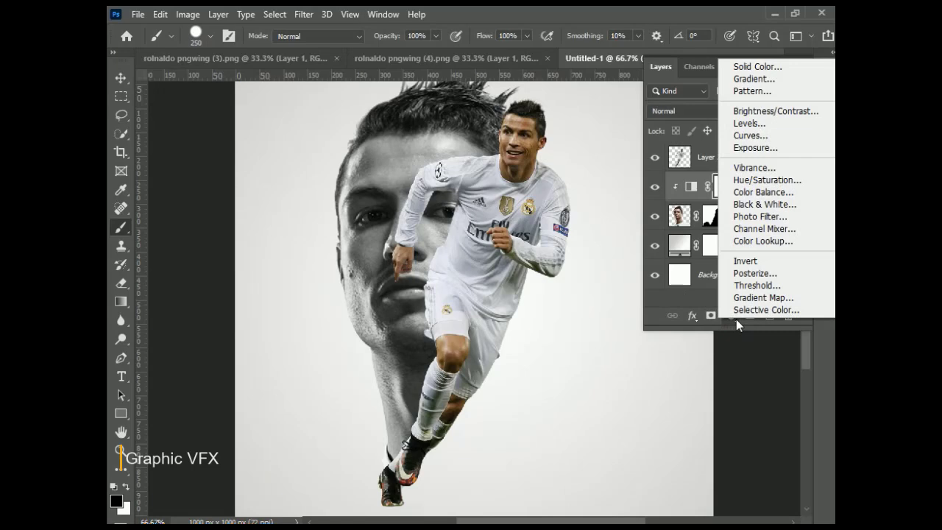
left_click(750, 123)
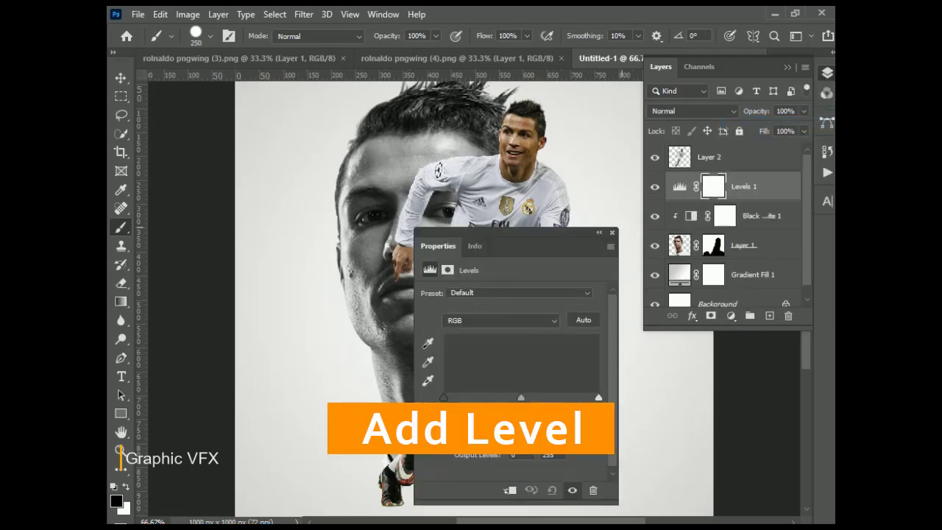
left_click(509, 490)
left_click_drag(521, 399, 493, 399)
left_click_drag(598, 398, 582, 397)
left_click_drag(444, 398, 450, 400)
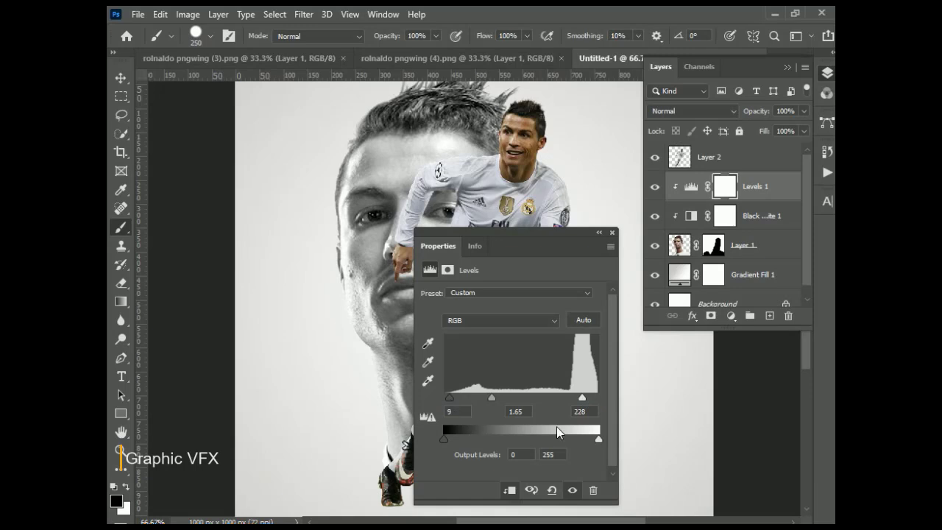
Add a bright blue Solid Color fill layer above the Levels adjustment and clip it to the portrait.
left_click(611, 233)
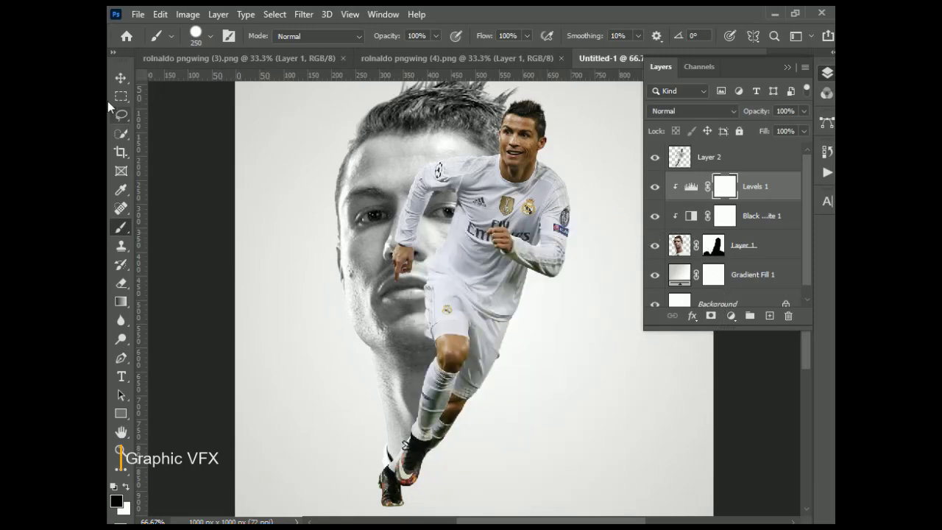
left_click(121, 78)
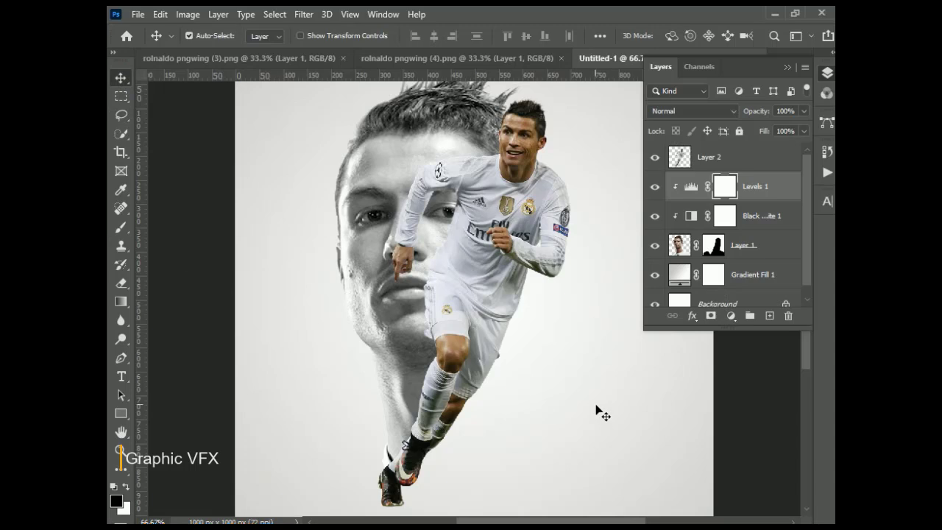
scroll(601, 413, "up", 1)
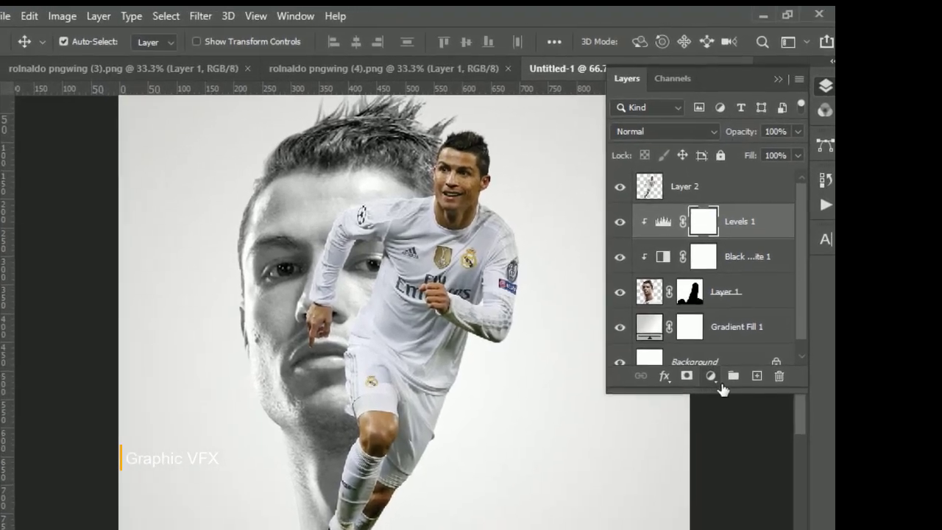
left_click(710, 376)
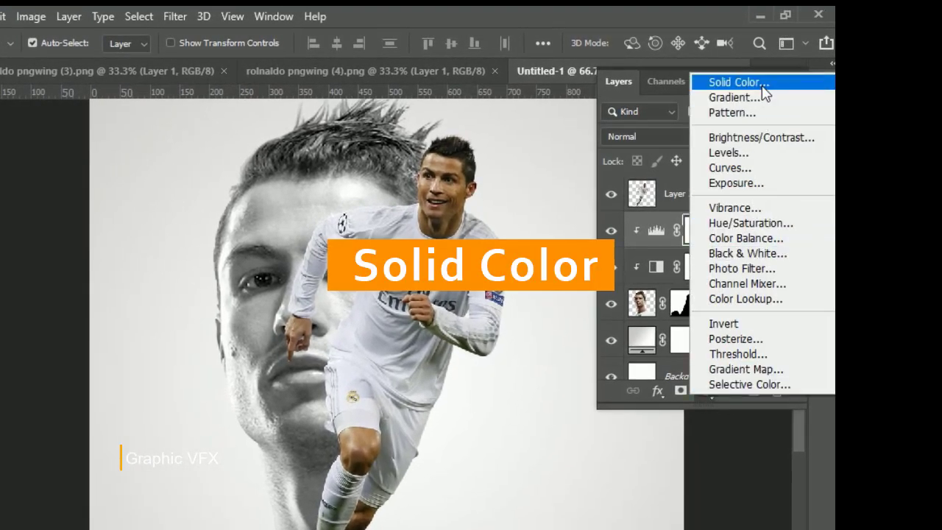
left_click(763, 86)
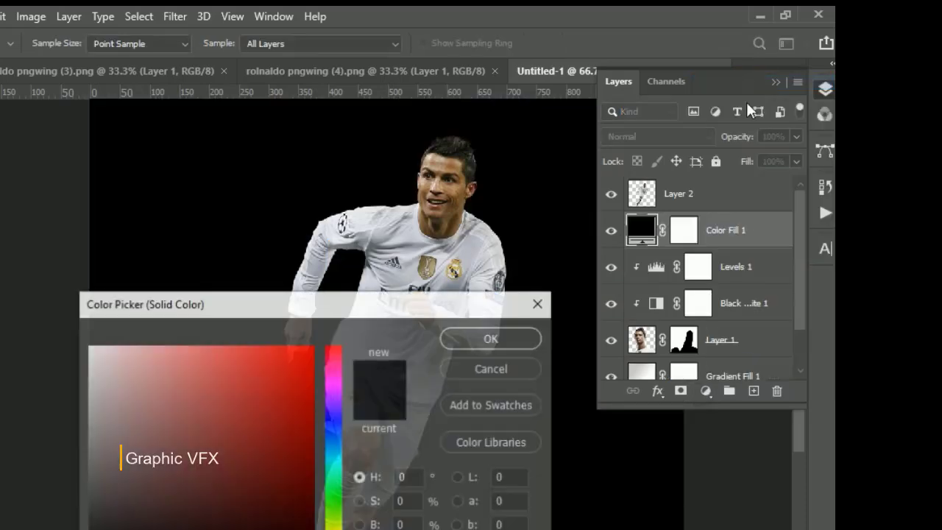
left_click(341, 427)
left_click_drag(309, 401, 290, 373)
left_click(472, 336)
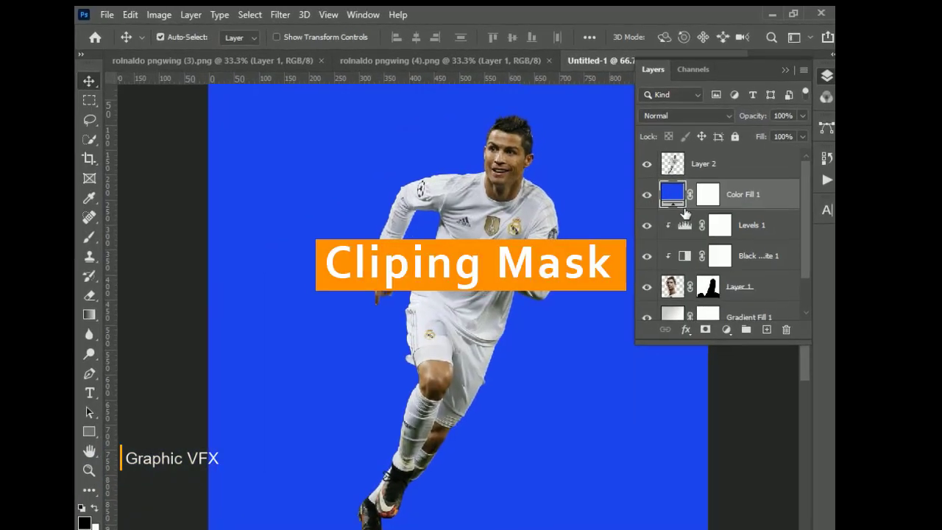
left_click(683, 211, "alt")
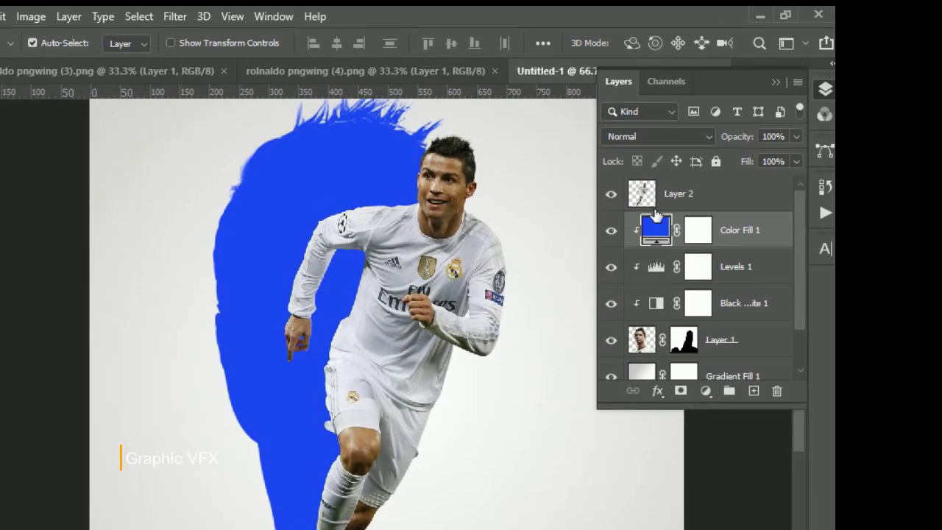
Set the blue colour fill's blend mode to Linear Dodge (Add) and invert its layer mask to black.
left_click(646, 136)
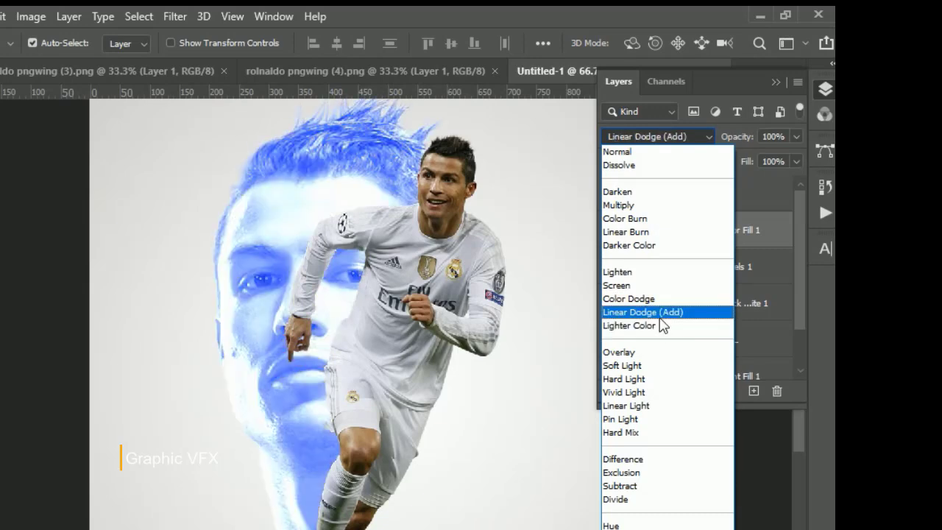
left_click(660, 318)
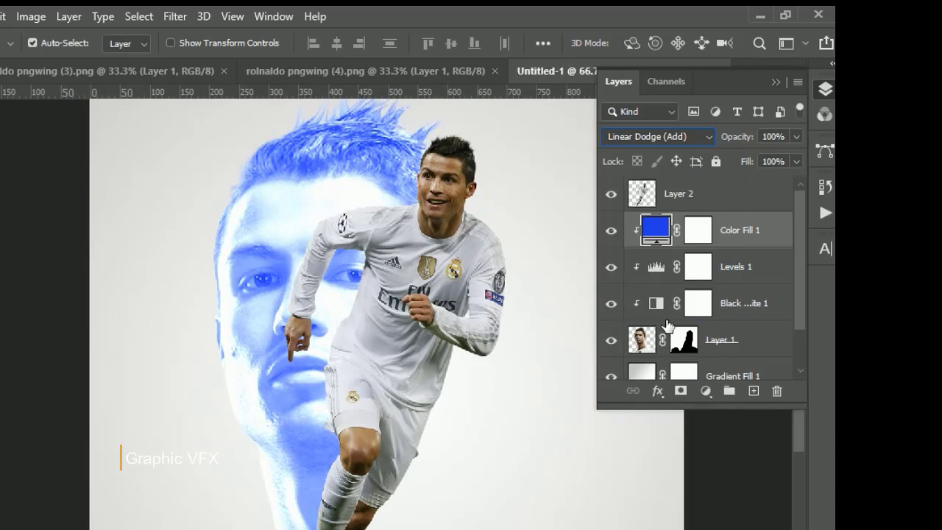
left_click(698, 230)
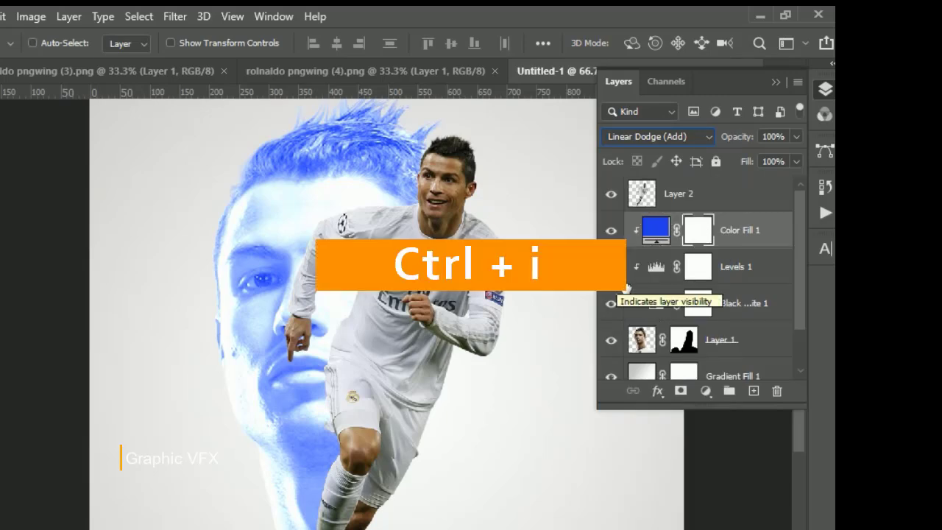
key("ctrl+i")
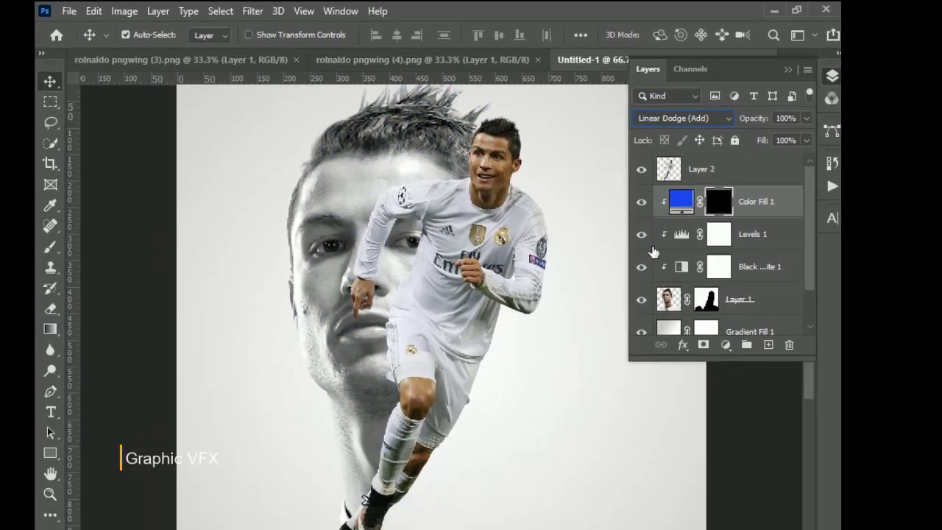
Paint white over the portrait's left iris on the colour fill mask with a 14 px Hard Round brush.
key("ctrl+plus")
key("ctrl+plus")
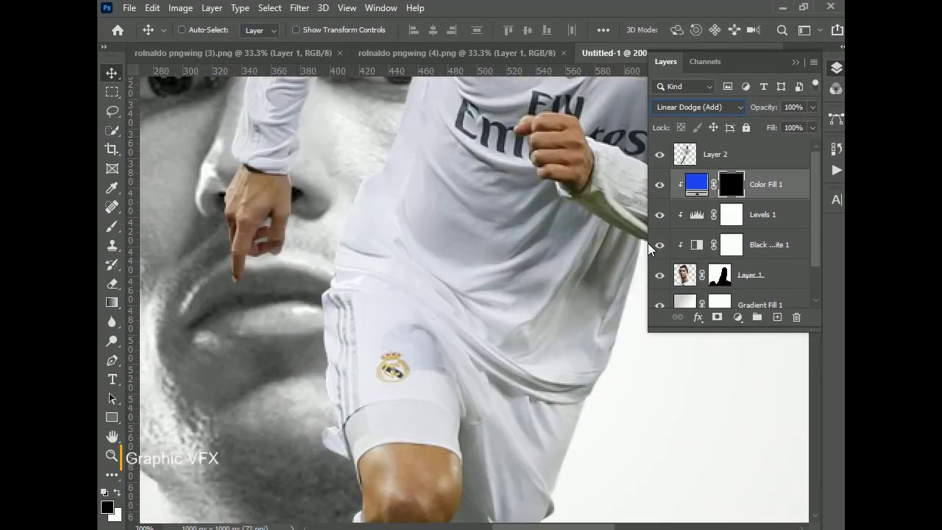
left_click_drag(319, 257, 461, 410)
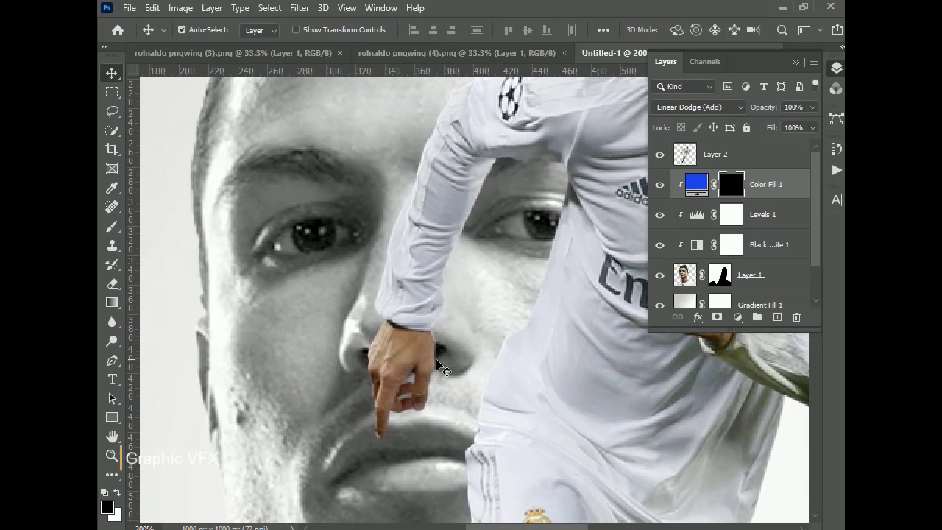
key("ctrl+plus")
left_click_drag(343, 313, 379, 329)
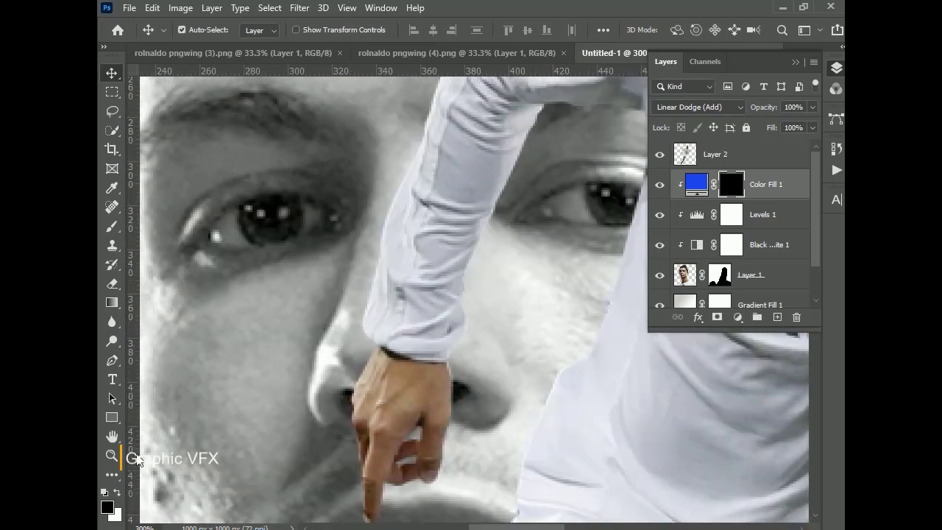
key("b")
key("bracketright")
key("bracketright")
key("bracketright")
key("bracketright")
right_click(557, 521)
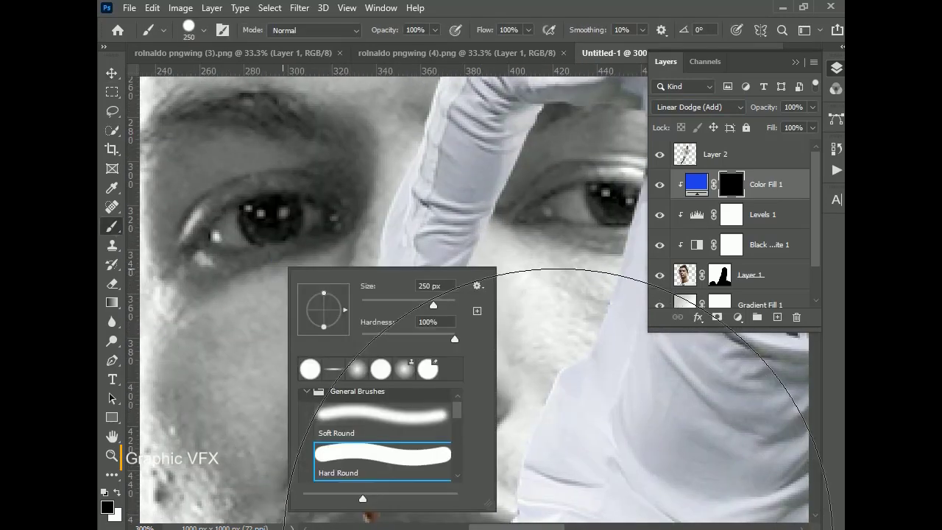
left_click_drag(390, 305, 371, 309)
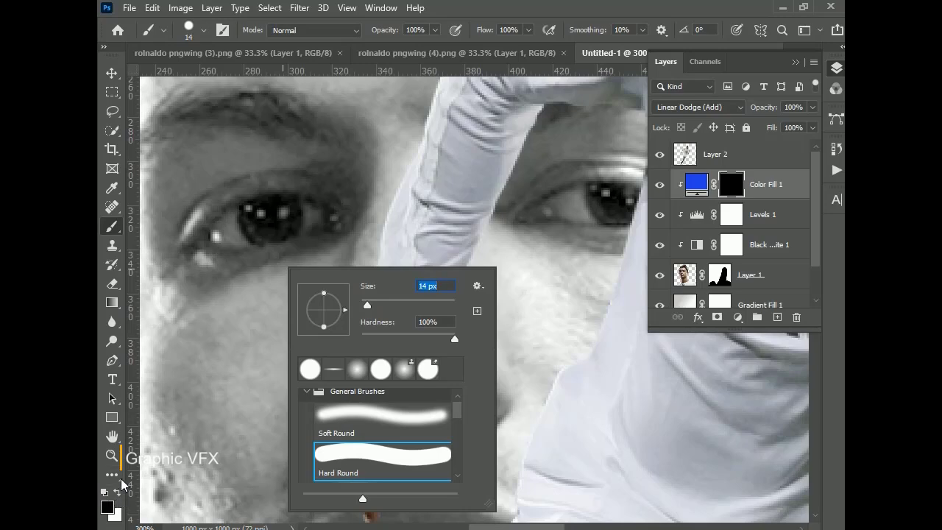
left_click(202, 475)
left_click(118, 492)
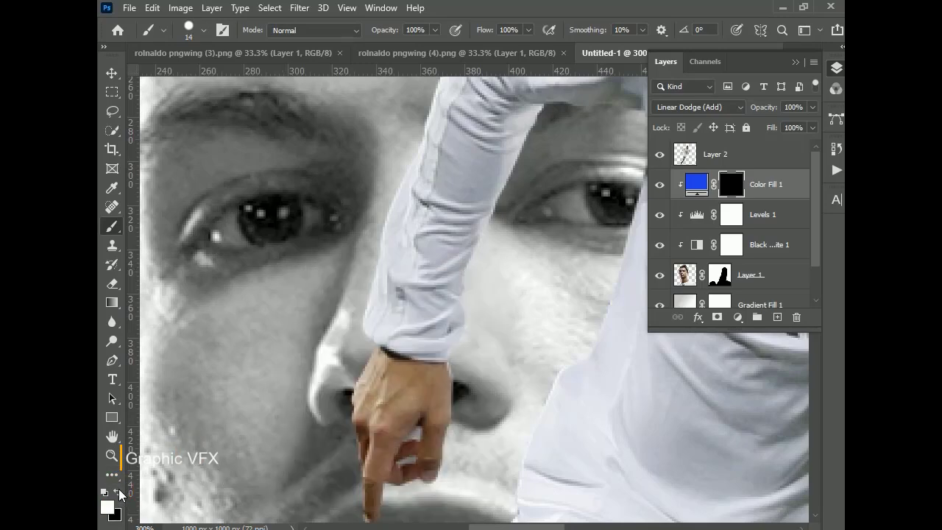
left_click(259, 213)
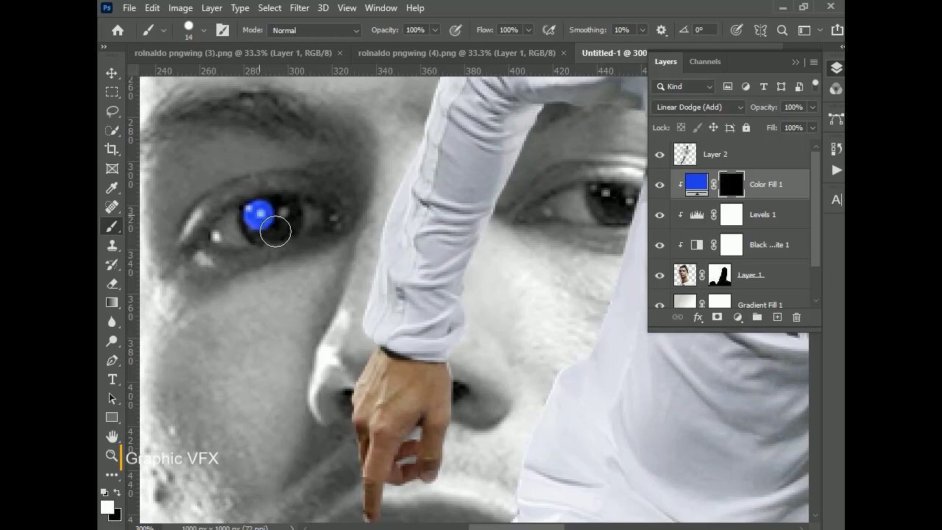
mouse_move(281, 229)
left_mouse_down()
mouse_move(298, 227)
mouse_move(289, 251)
mouse_move(259, 228)
mouse_move(271, 230)
left_mouse_up()
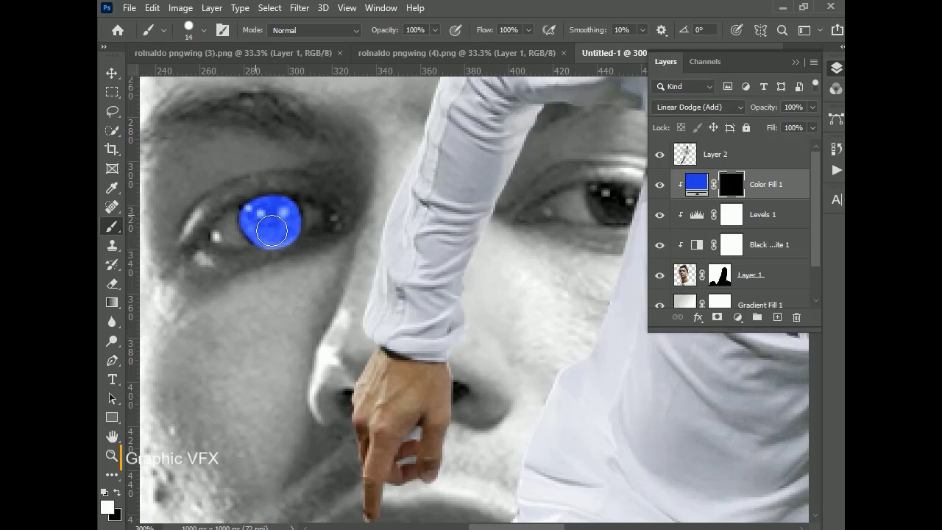
Paint white over the portrait's partly covered right iris on the same colour fill mask.
scroll(498, 279, "right", 4)
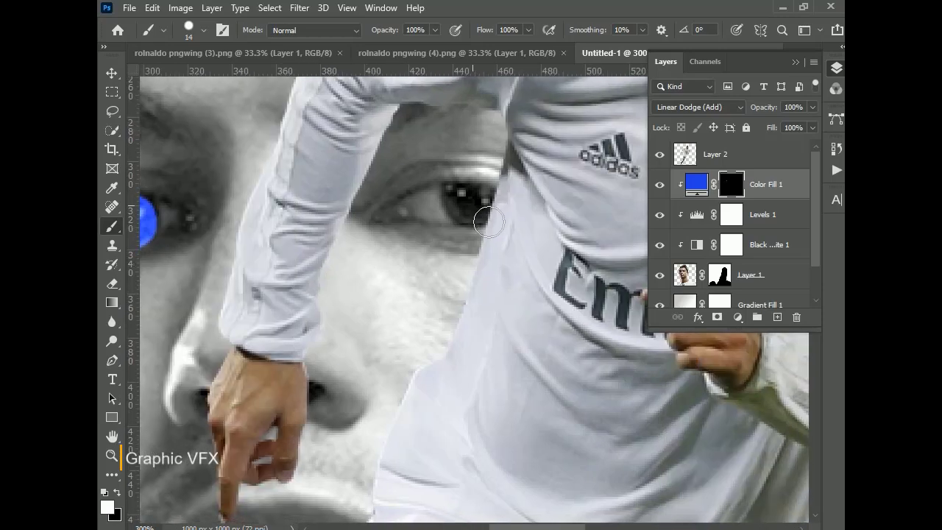
mouse_move(493, 217)
left_mouse_down()
mouse_move(479, 229)
mouse_move(456, 220)
mouse_move(451, 192)
mouse_move(498, 215)
left_mouse_up()
left_click_drag(438, 247, 503, 272)
In the colour fill's Blending Options, split the Underlying Layer black Blend If slider so the blue fades from dark eye areas.
left_click(697, 317)
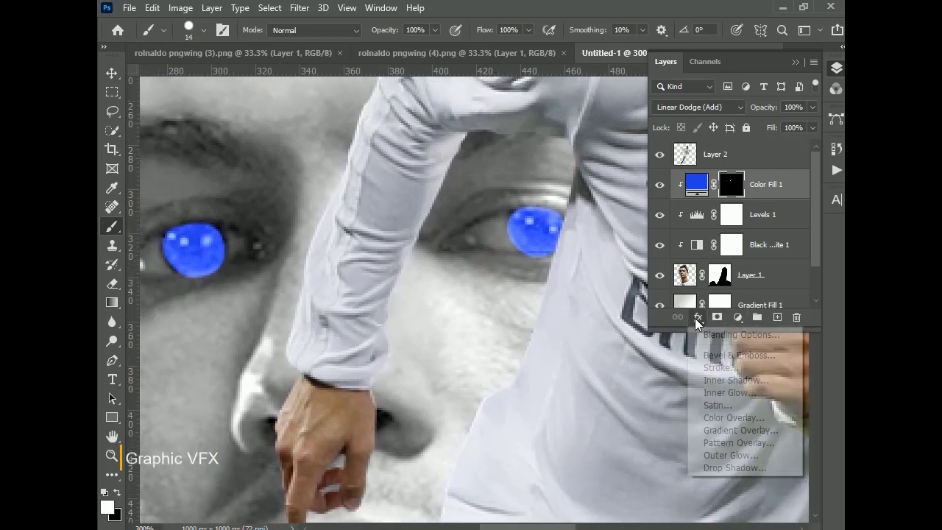
left_click(716, 337)
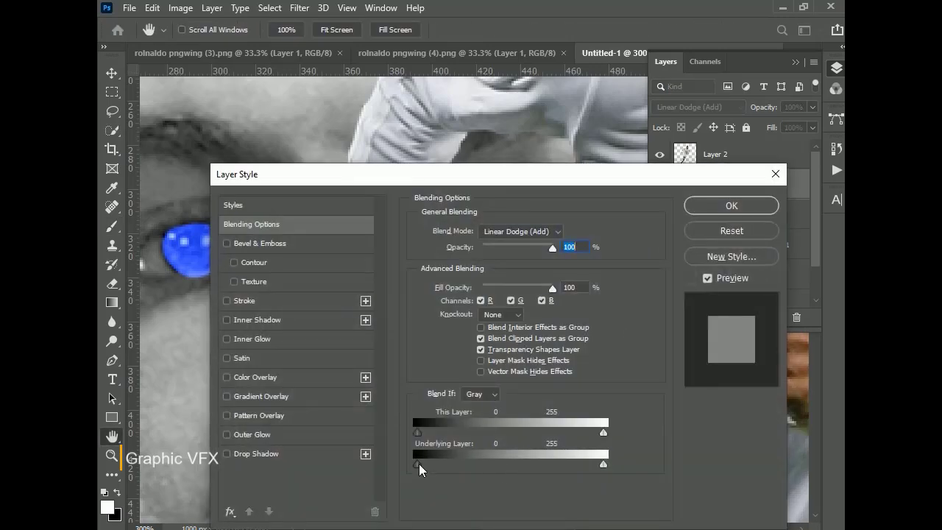
left_click_drag(417, 465, 440, 467)
left_click_drag(614, 198, 577, 290)
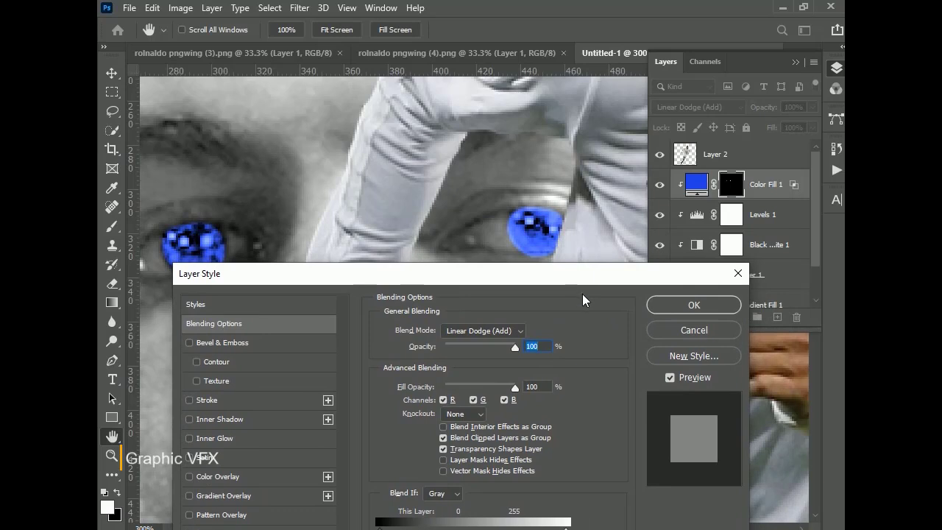
left_click_drag(573, 272, 618, 127)
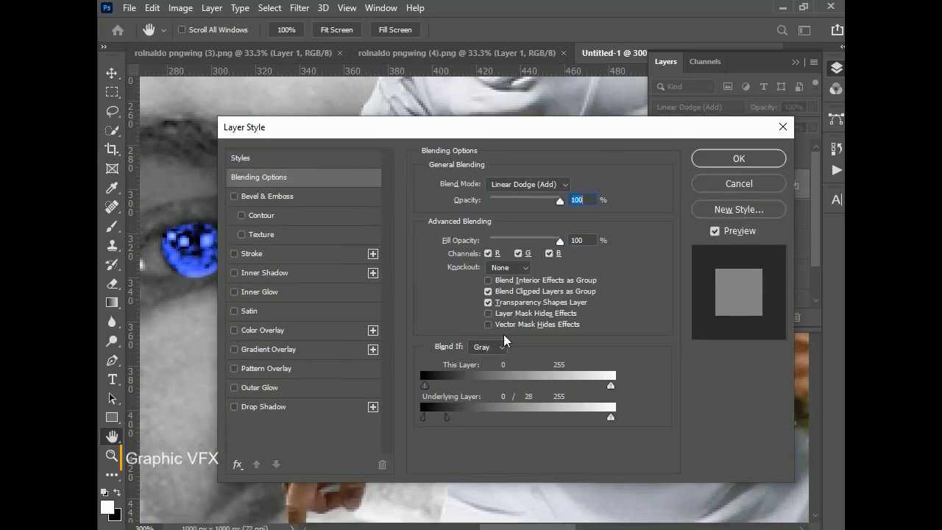
left_click_drag(447, 417, 469, 418)
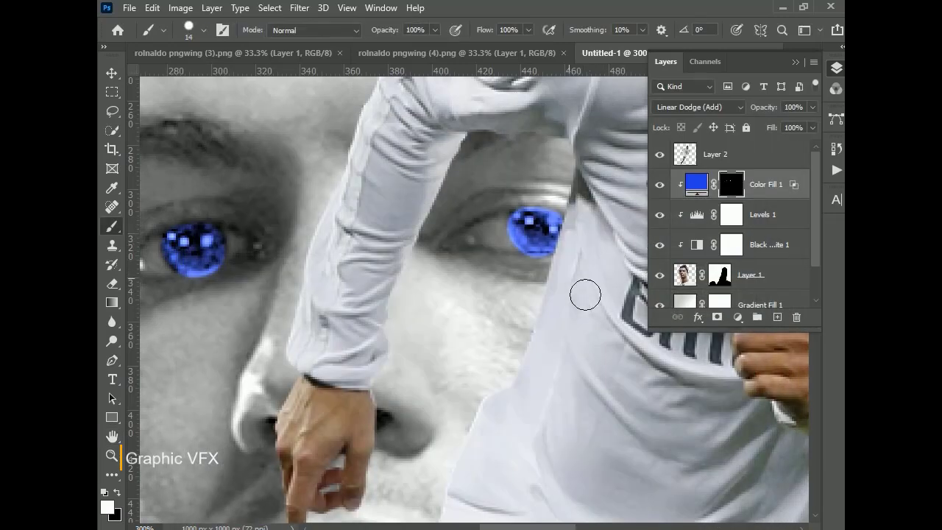
Create a new empty layer between the blue colour fill and the running figure on Layer 2.
left_click(796, 63)
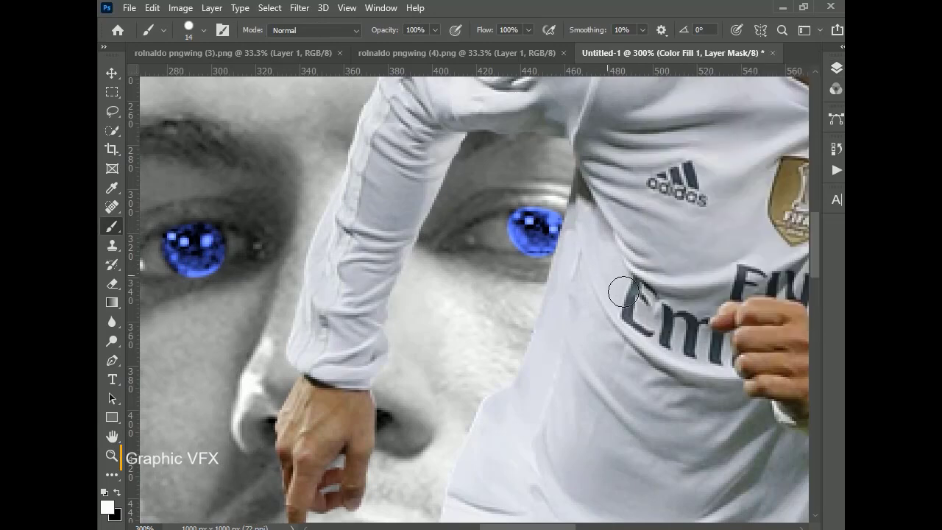
key("ctrl+minus")
key("ctrl+minus")
key("ctrl+minus")
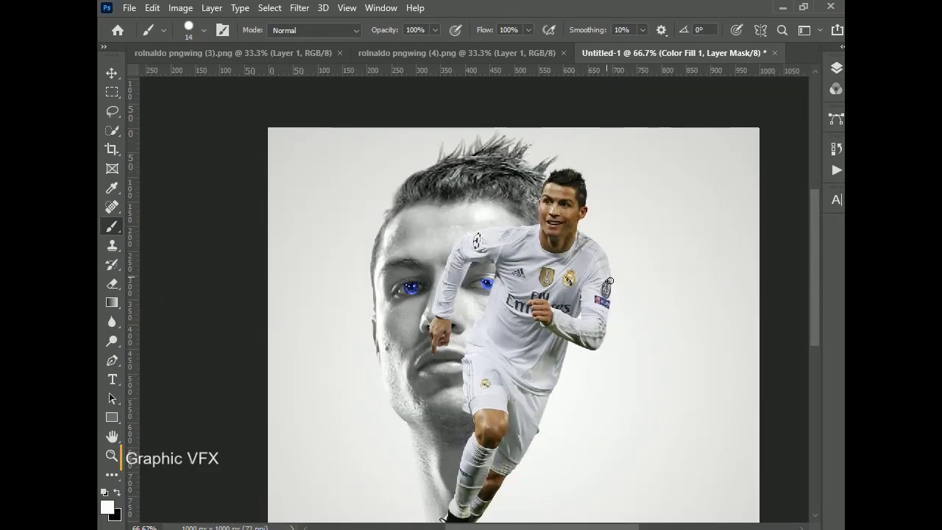
key("ctrl+plus")
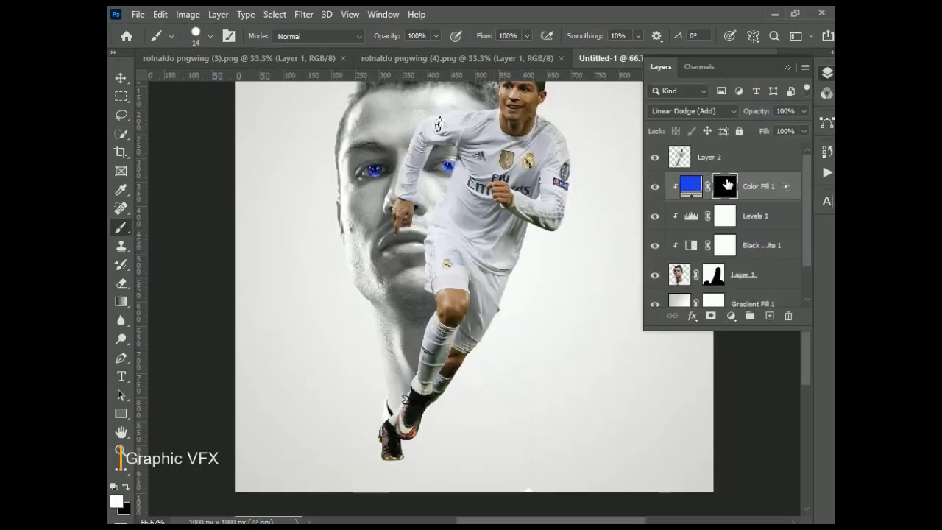
left_click(770, 317)
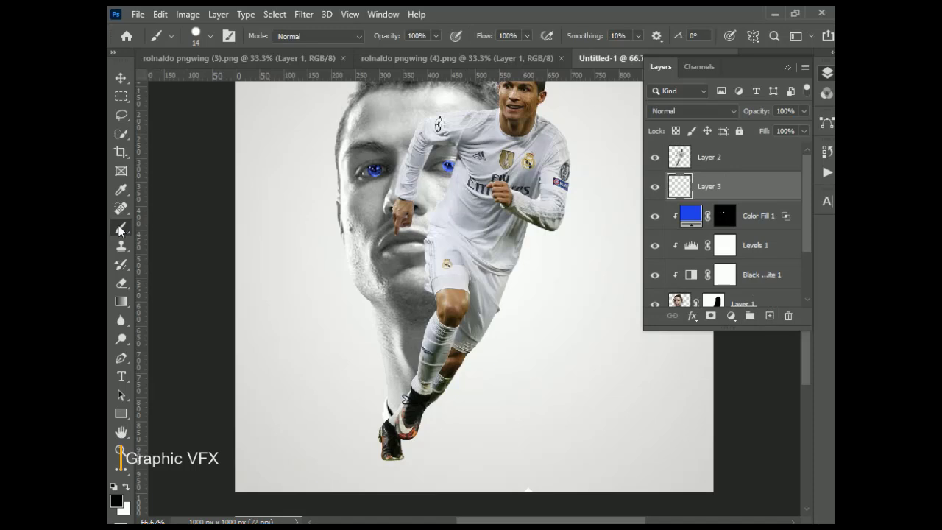
Paint black ground shadows under both shoes on Layer 3 with a flattened soft brush at 108 px and 0% hardness.
right_click(284, 247)
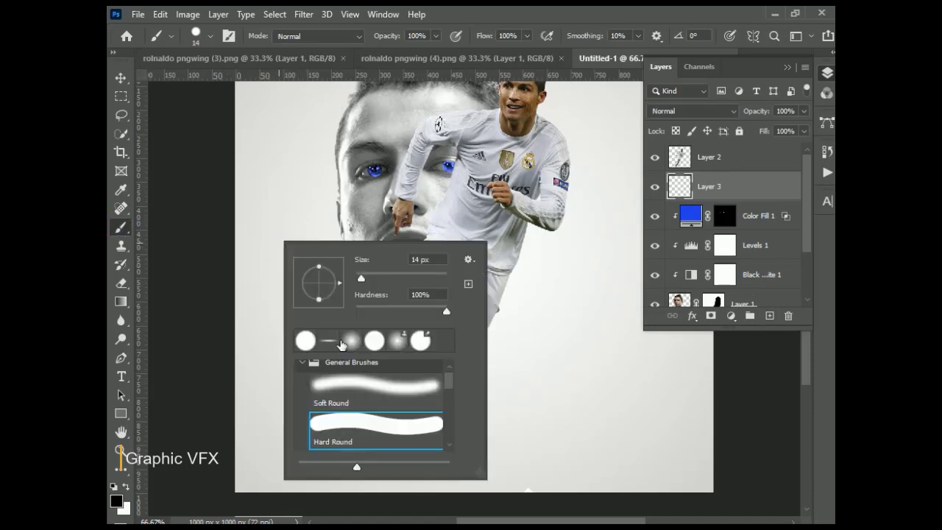
left_click(340, 345)
mouse_move(362, 280)
left_mouse_down()
mouse_move(390, 287)
mouse_move(403, 278)
left_mouse_up()
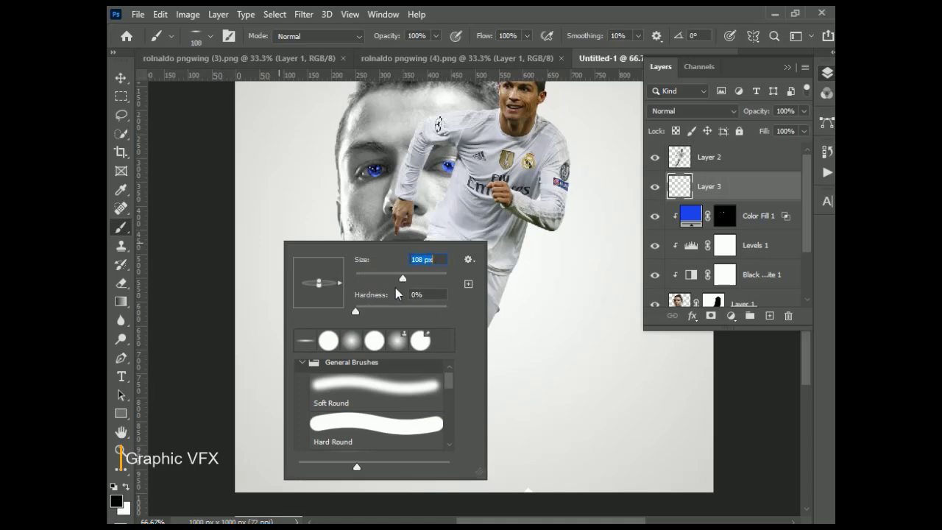
left_click(585, 310)
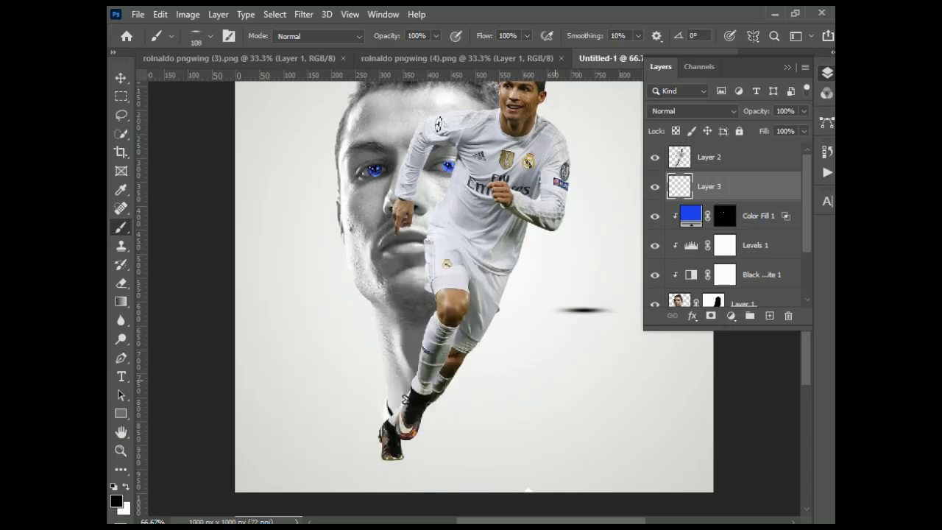
key("ctrl+z")
left_click_drag(403, 467, 381, 464)
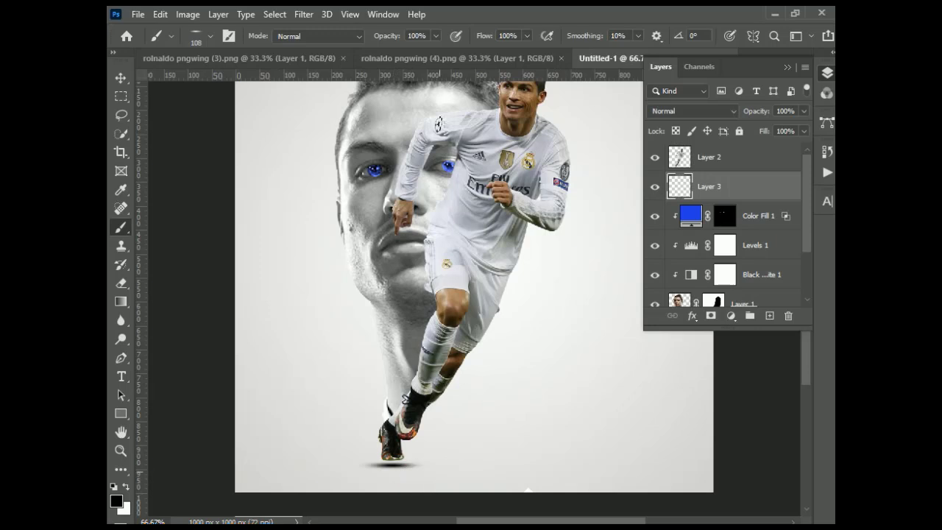
left_click_drag(437, 443, 420, 440)
Reduce the opacity of the shoe shadow layer to 82%.
left_click(806, 111)
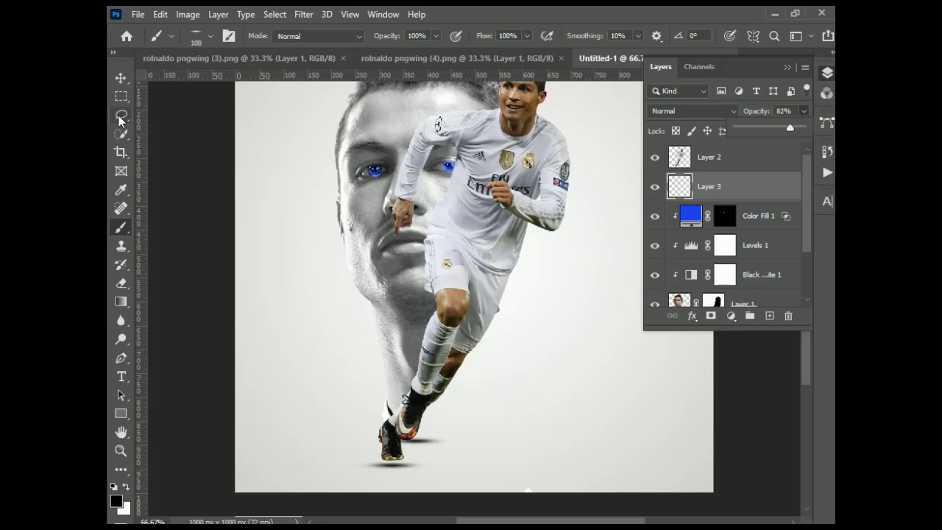
left_click(121, 78)
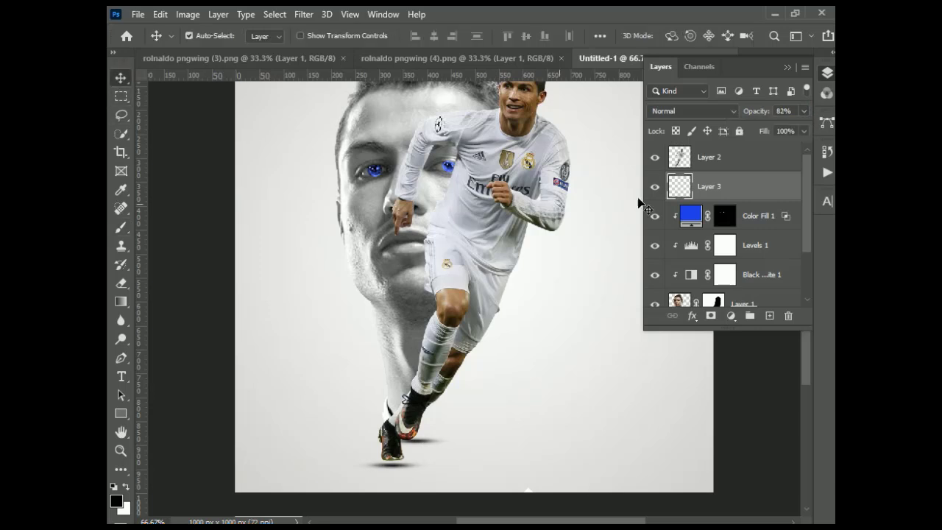
left_click(787, 67)
key("ctrl+minus")
key("ctrl+minus")
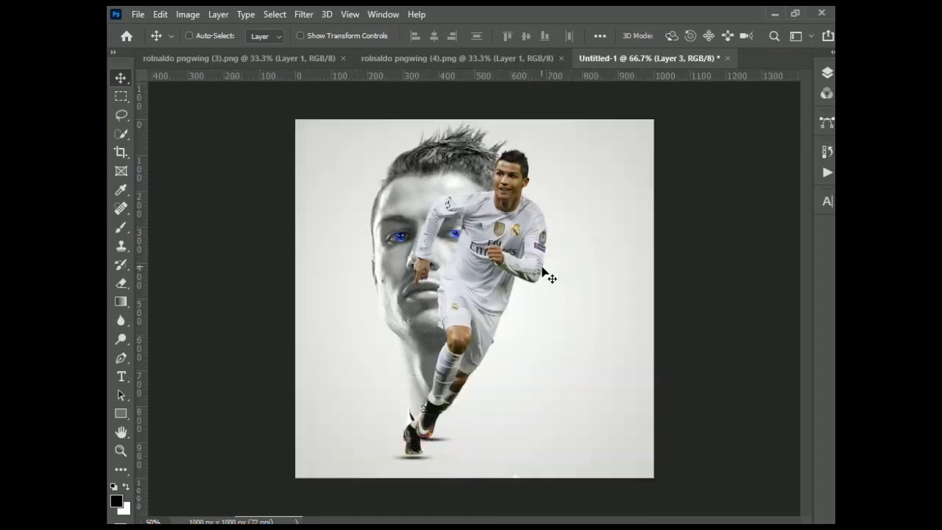
key("ctrl+plus")
key("ctrl+plus")
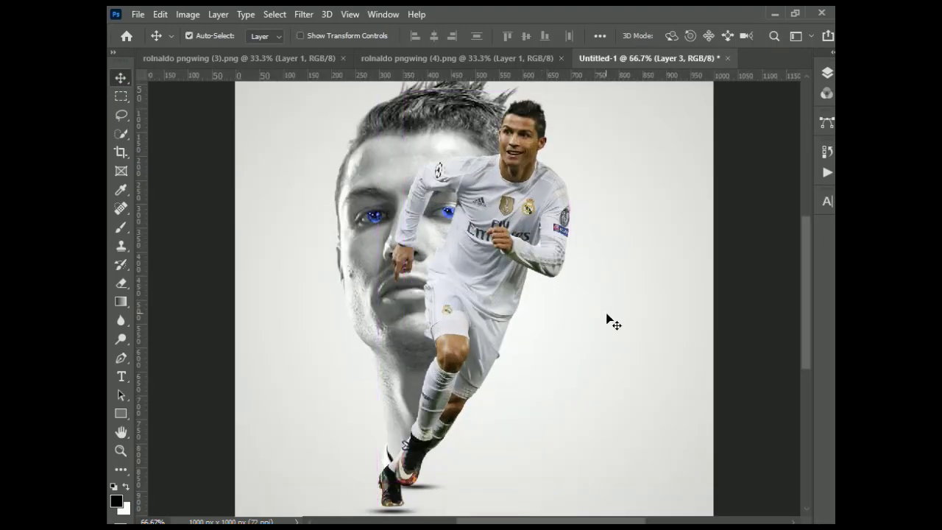
scroll(618, 320, "down", 1)
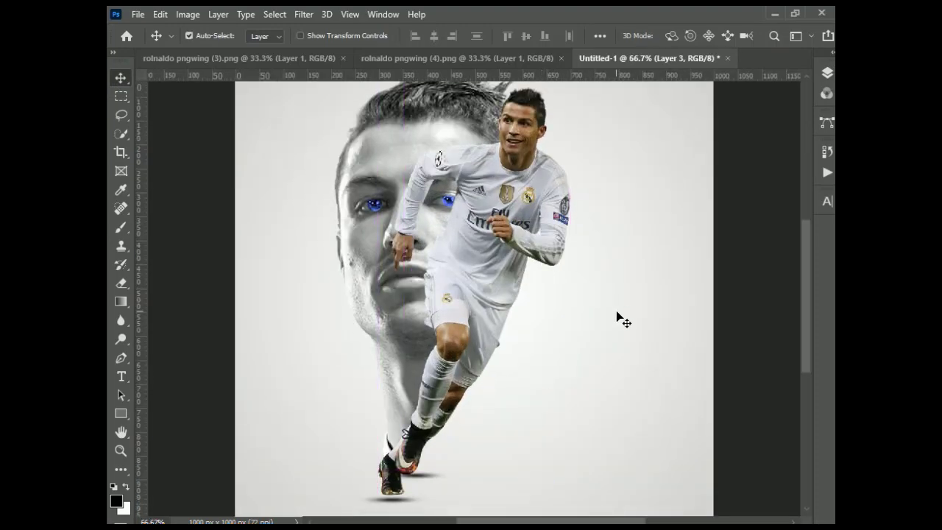
scroll(618, 320, "up", 1)
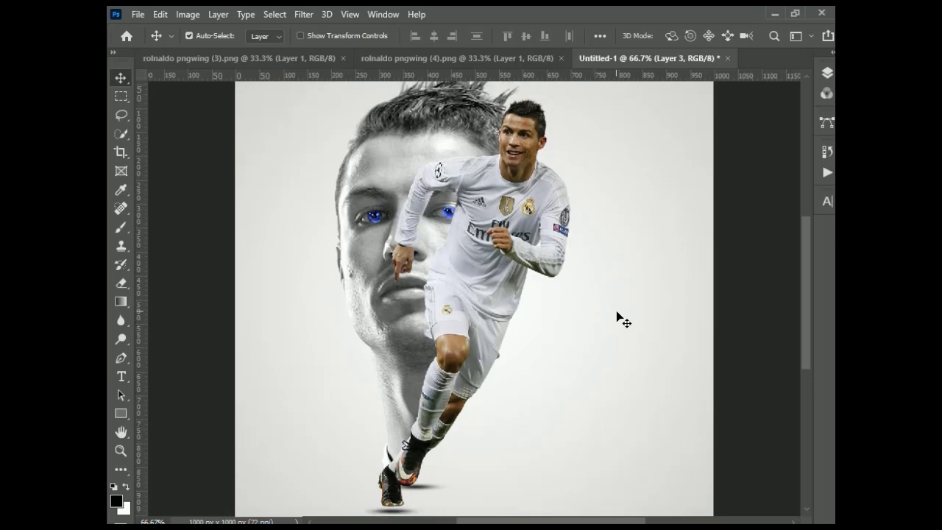